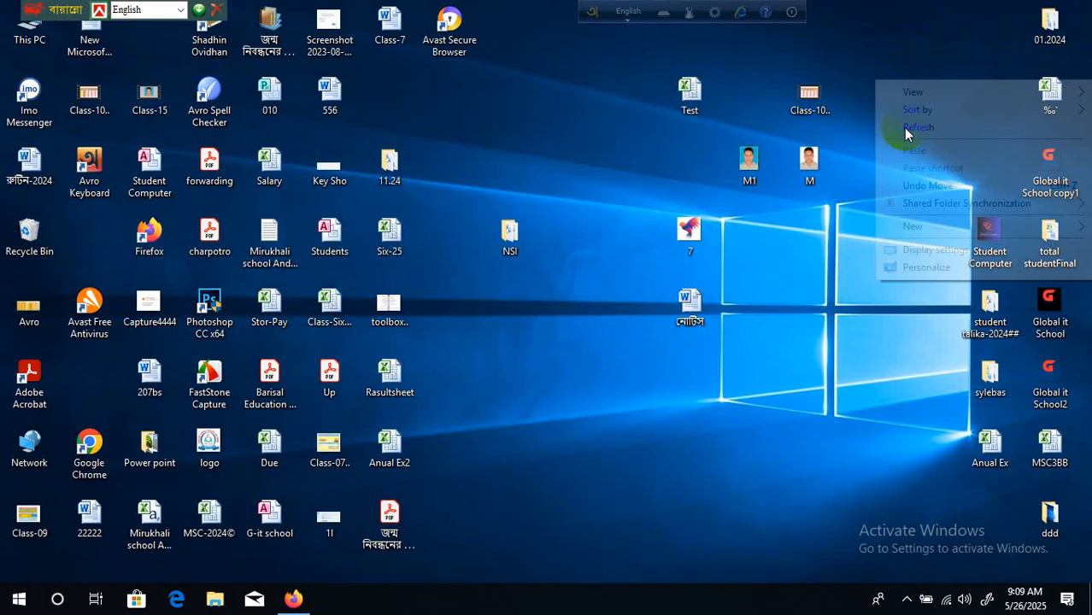
Refresh the desktop, then open Microsoft Word 2010 with a blank document in a maximized window.
click(919, 125)
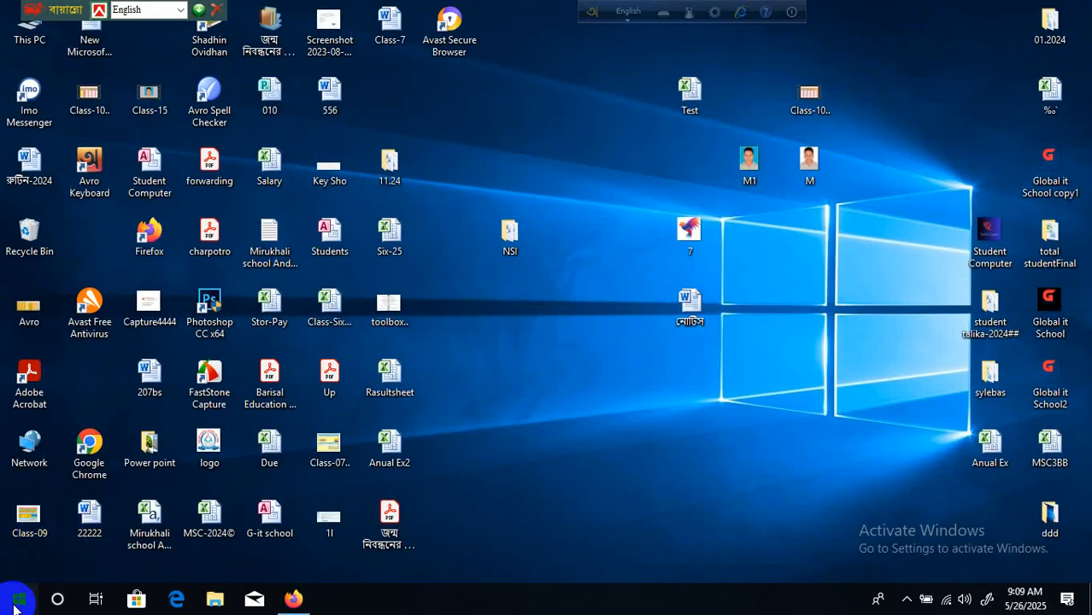
click(14, 606)
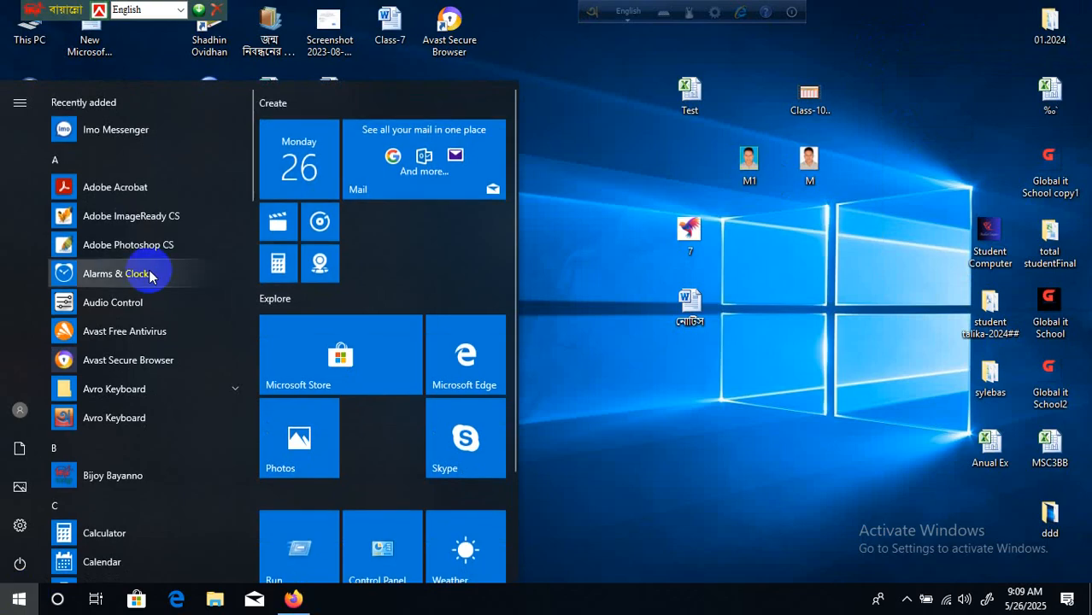
scroll(149, 273, down, 15)
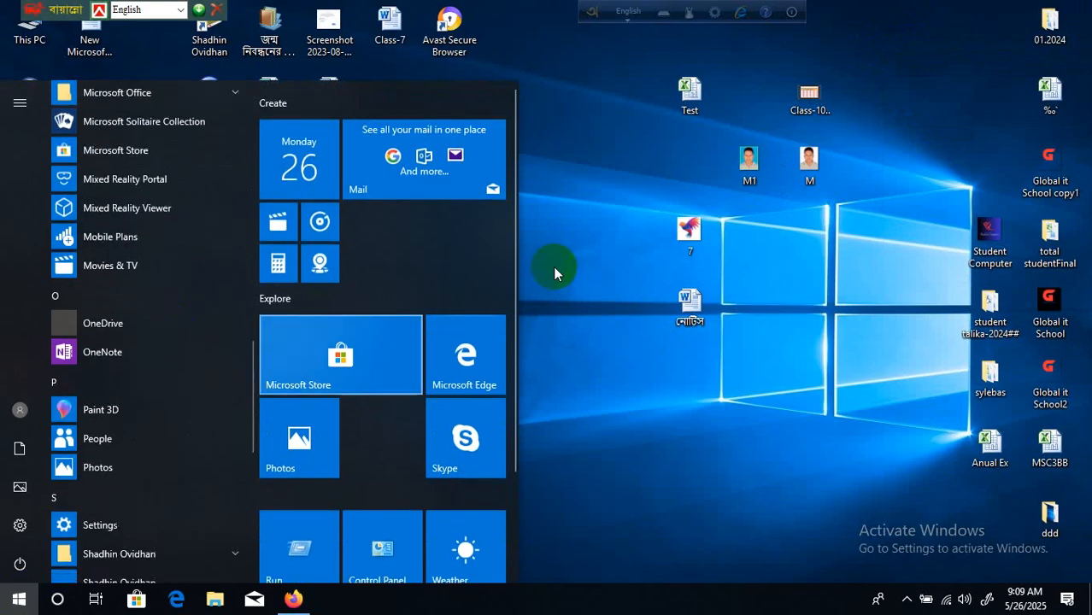
scroll(182, 260, up, 3)
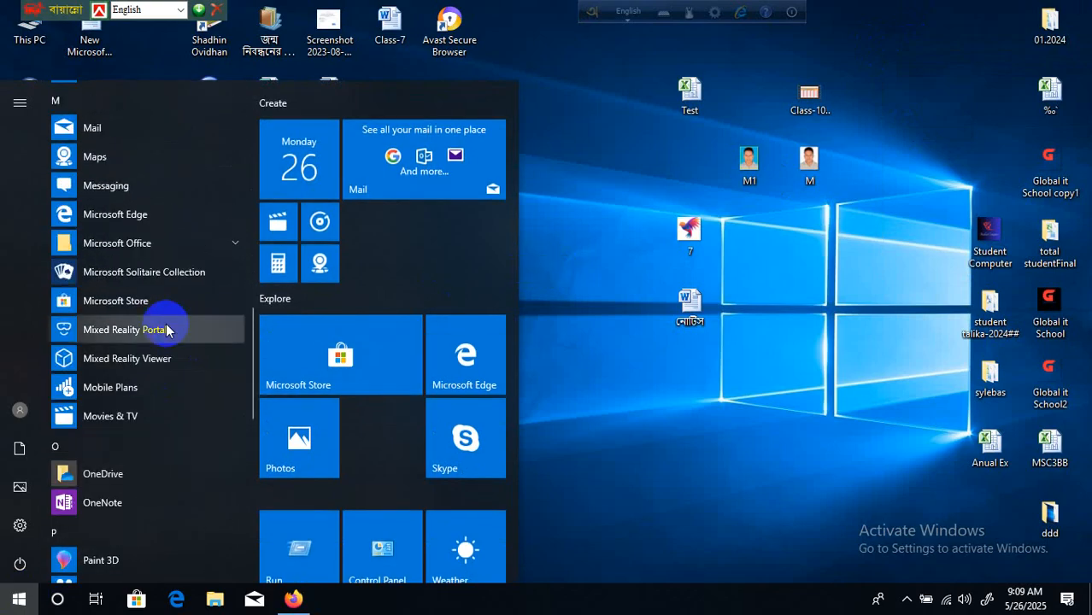
click(168, 253)
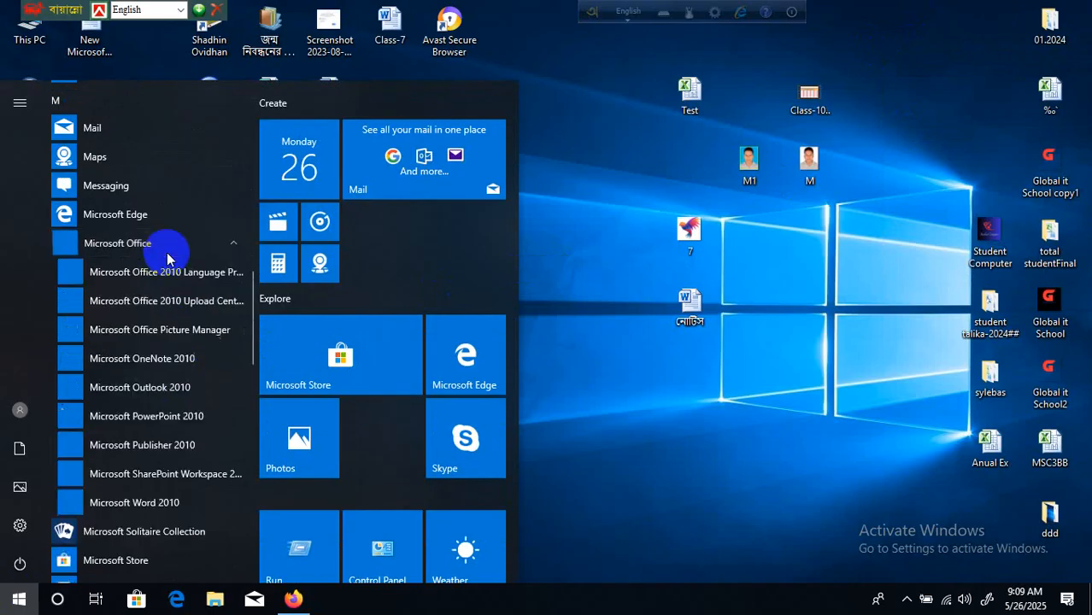
scroll(166, 291, down, 5)
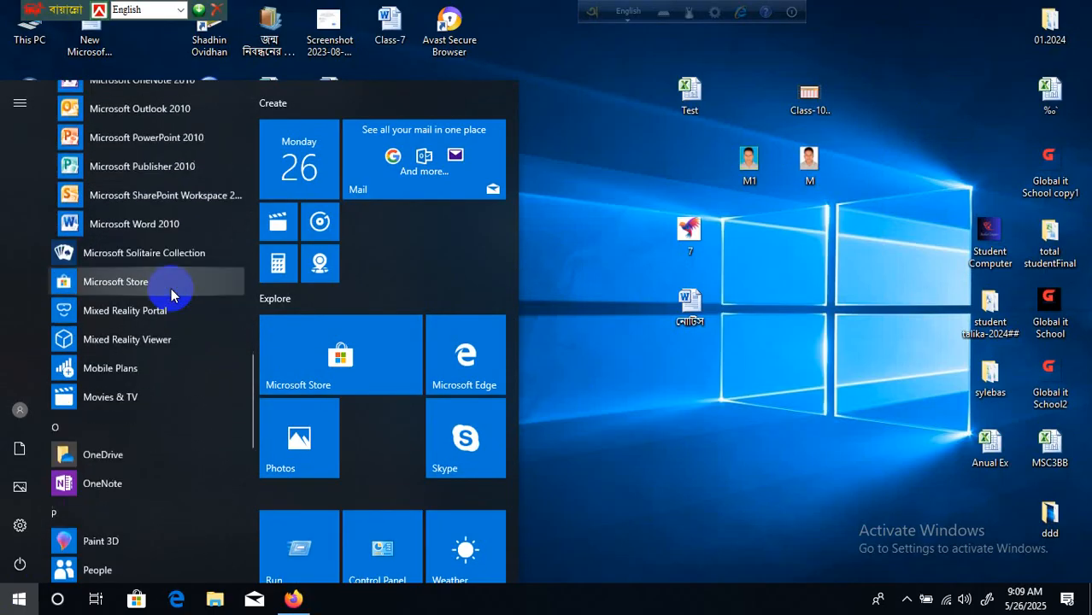
click(179, 229)
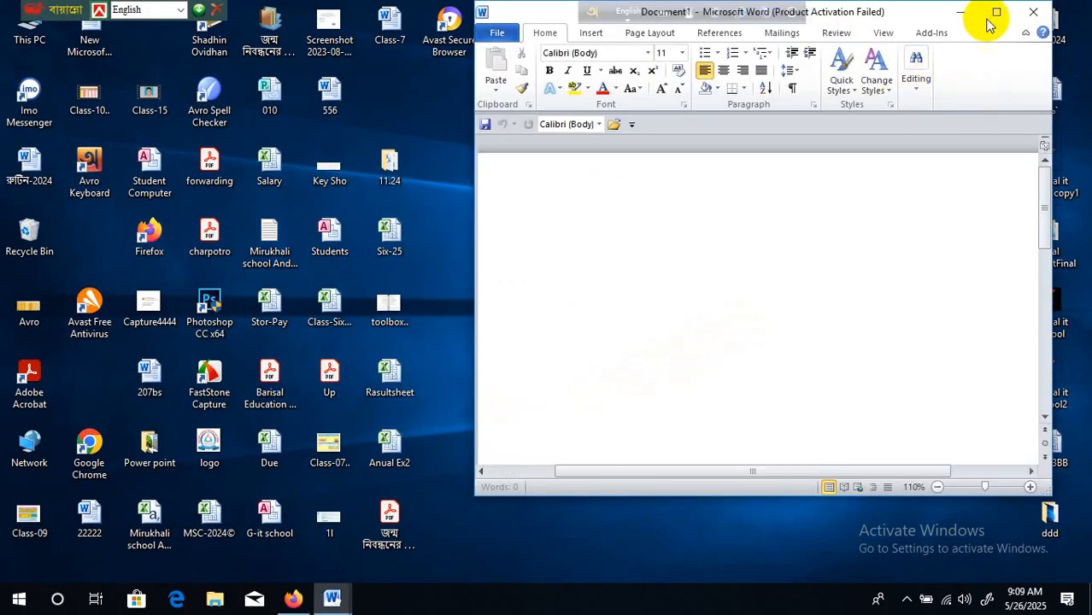
click(990, 12)
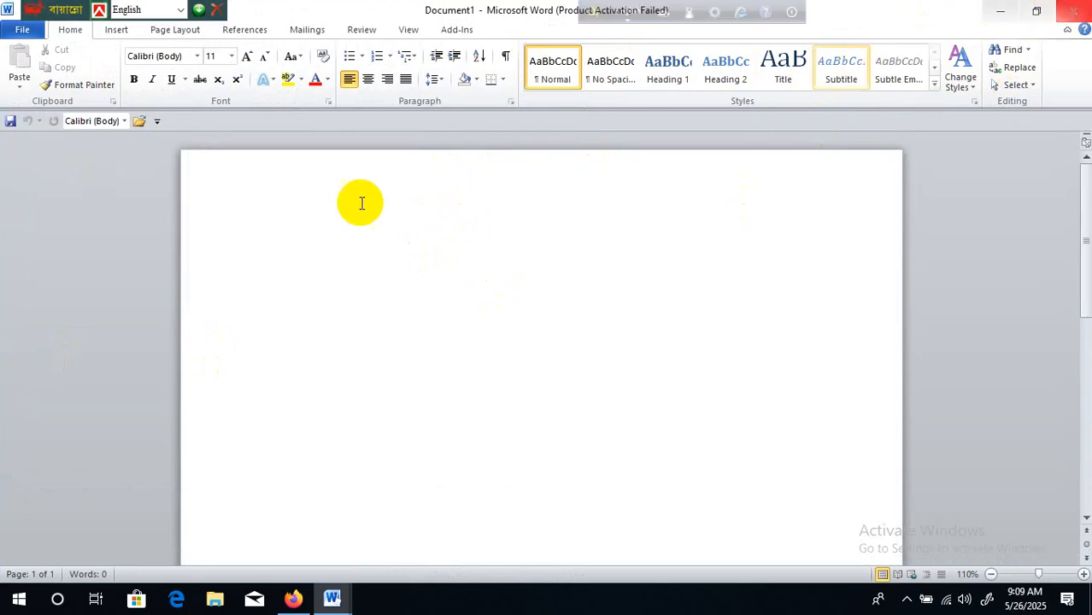
Restore the Word window down to a smaller size, and practise minimizing it and bringing it back.
click(1036, 13)
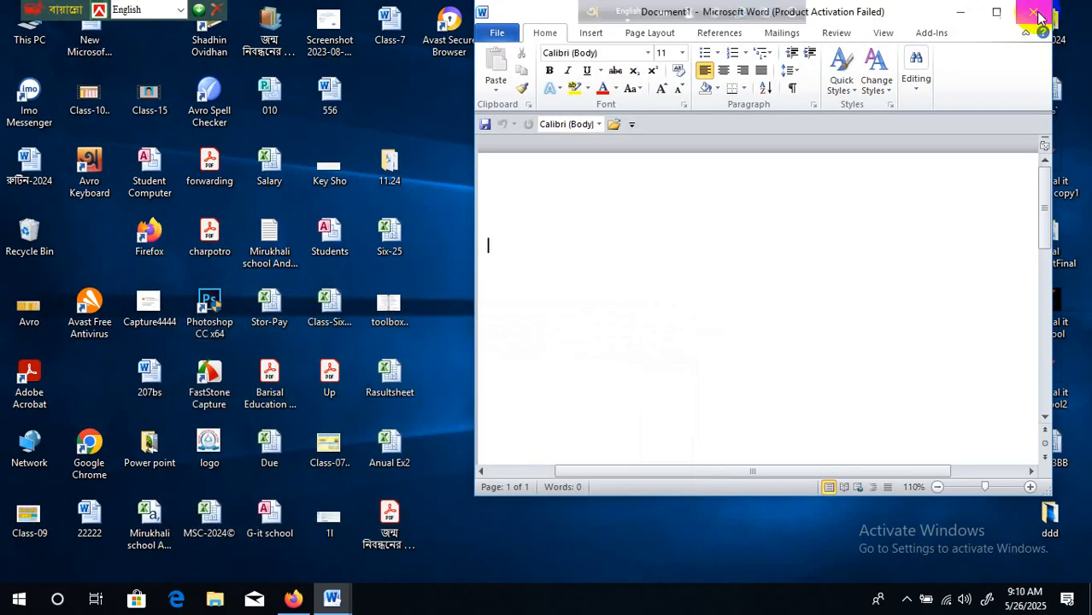
click(1037, 15)
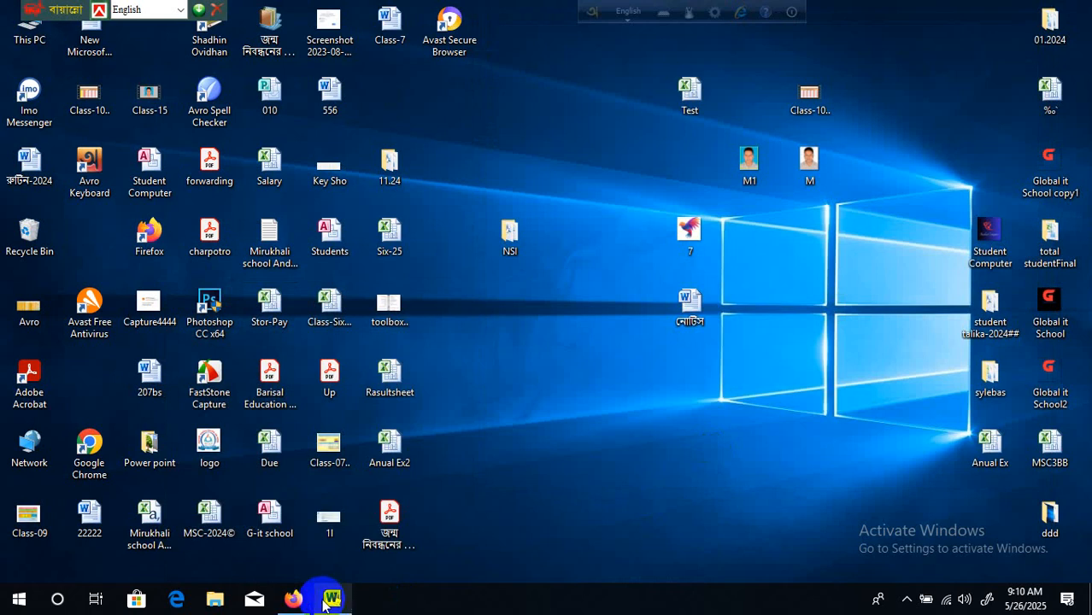
click(331, 600)
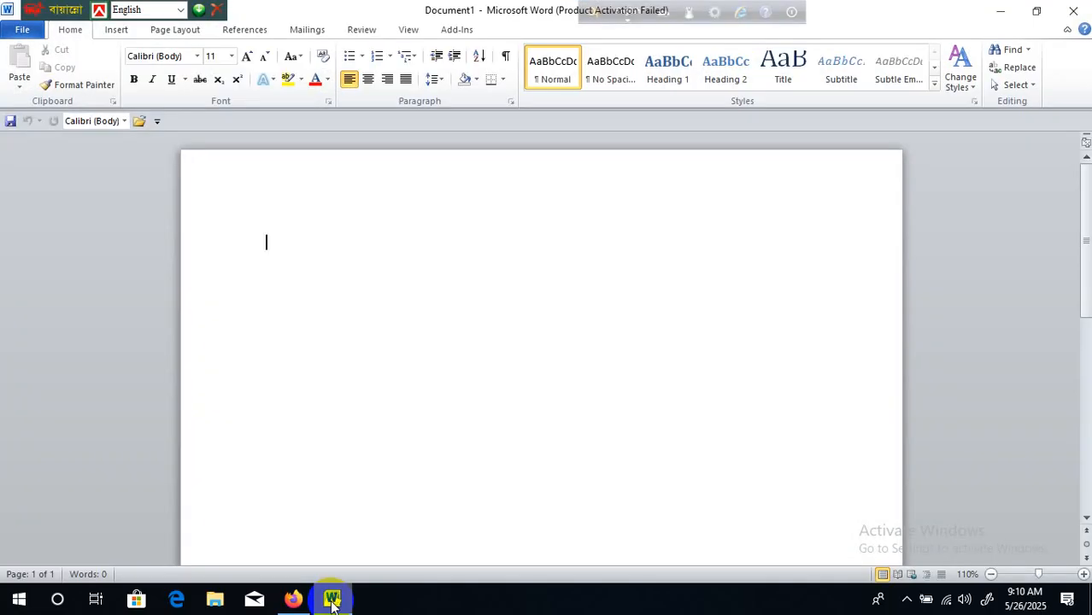
click(1004, 12)
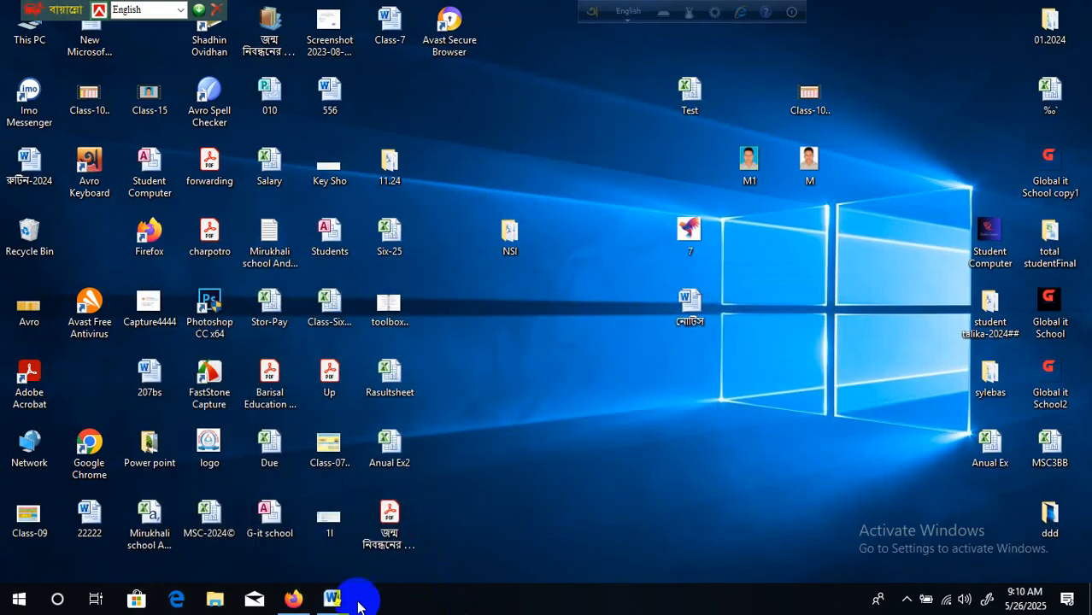
click(332, 598)
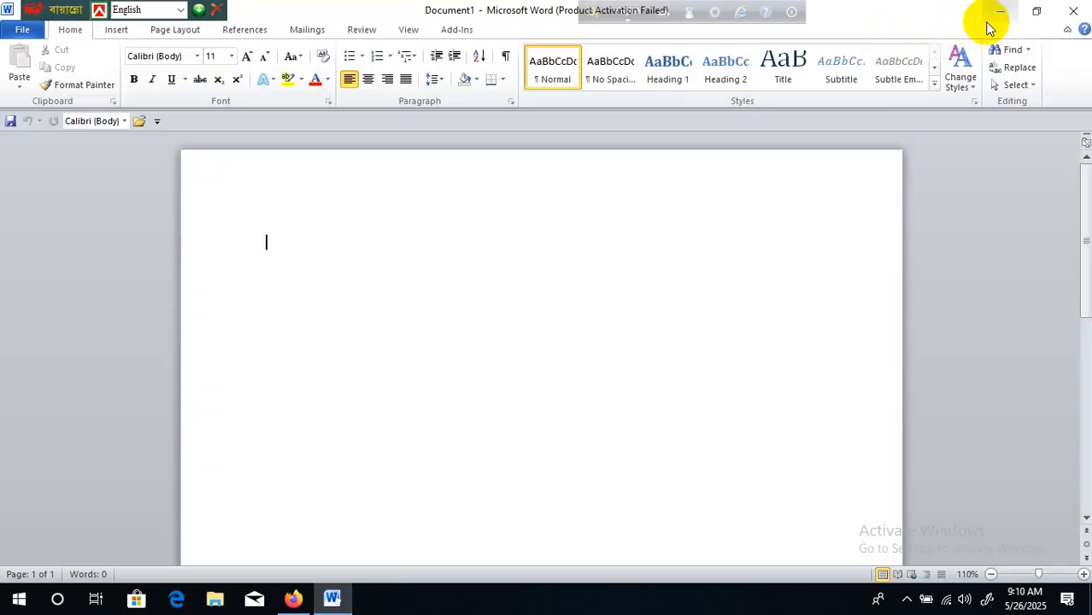
click(987, 25)
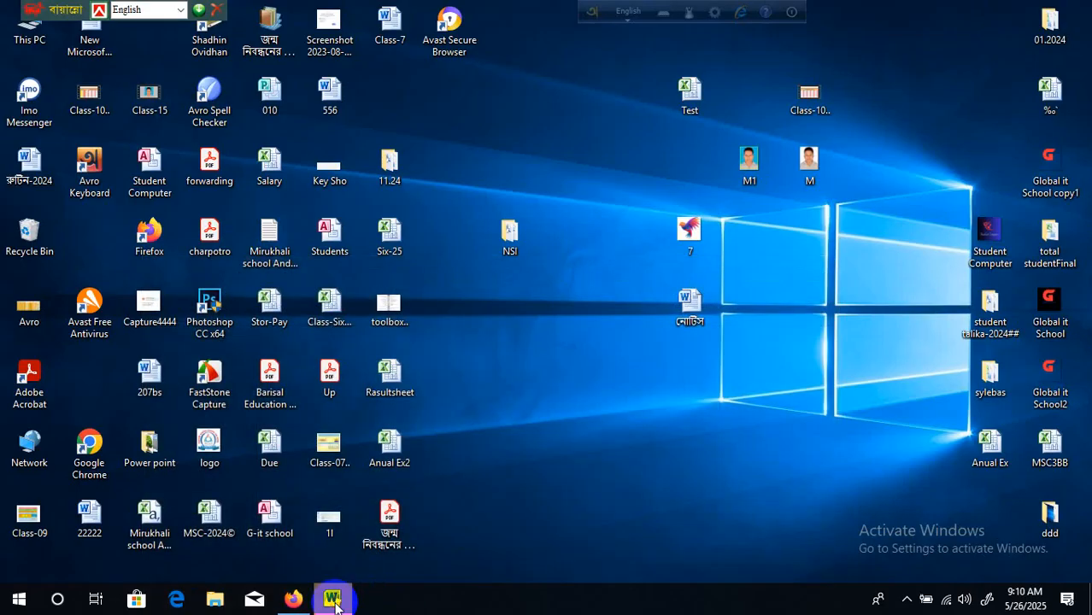
Dismiss the Microsoft Office Activation Wizard and bring the blank document back into view.
click(333, 599)
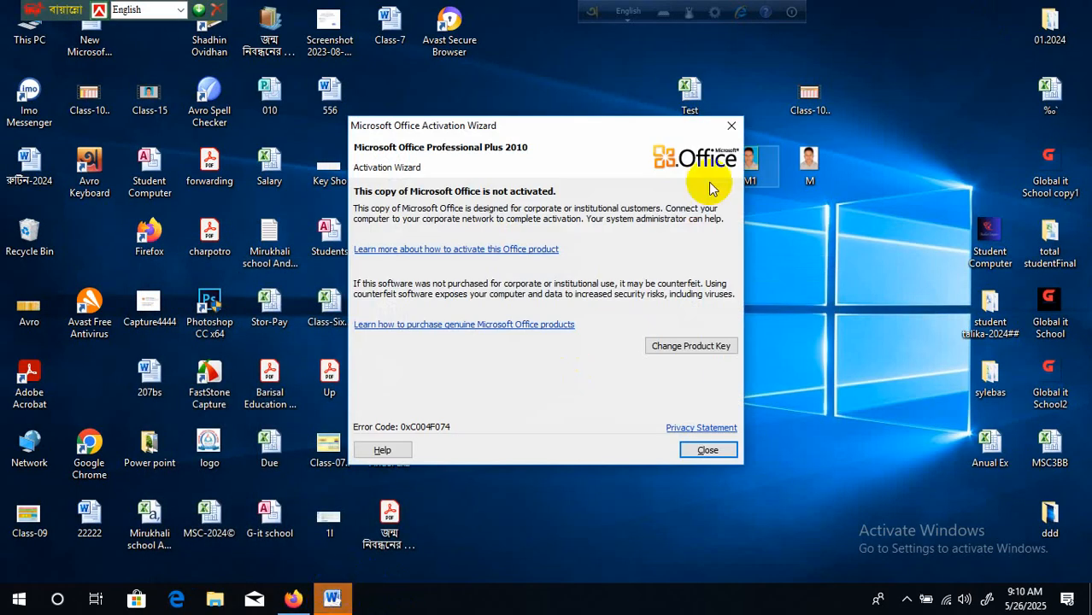
click(732, 125)
click(333, 599)
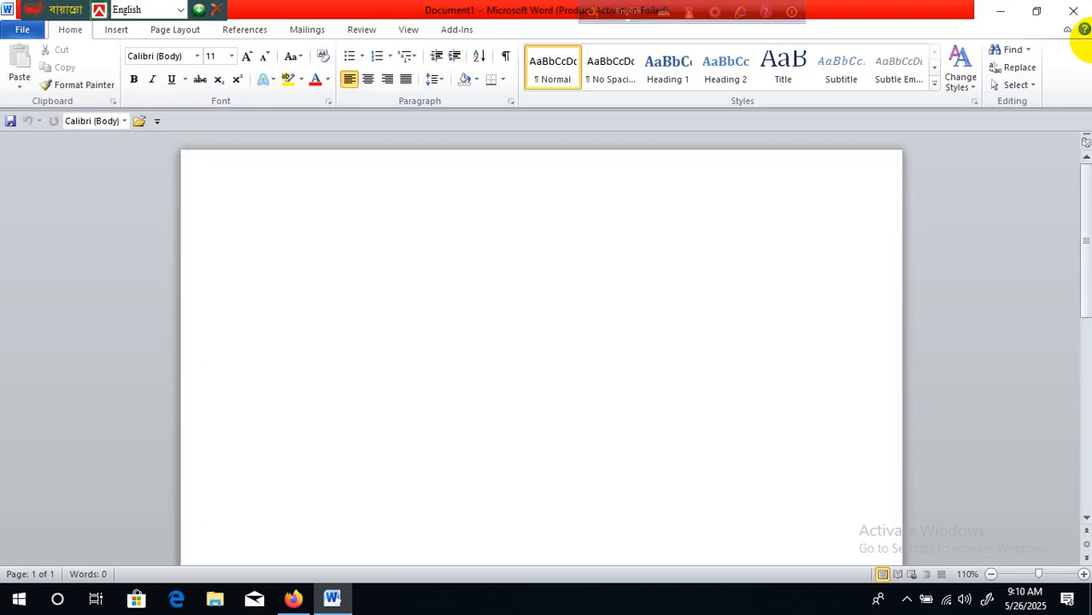
Stretch the restored-down document window to the taskbar's upper edge, and maximize it again.
click(1037, 12)
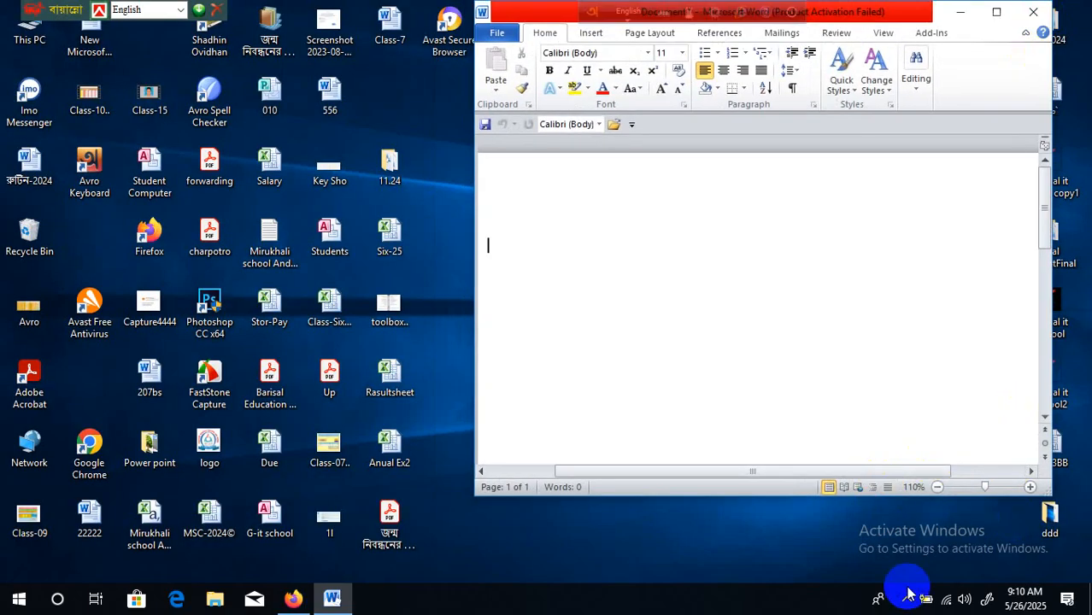
drag(800, 494, 895, 584)
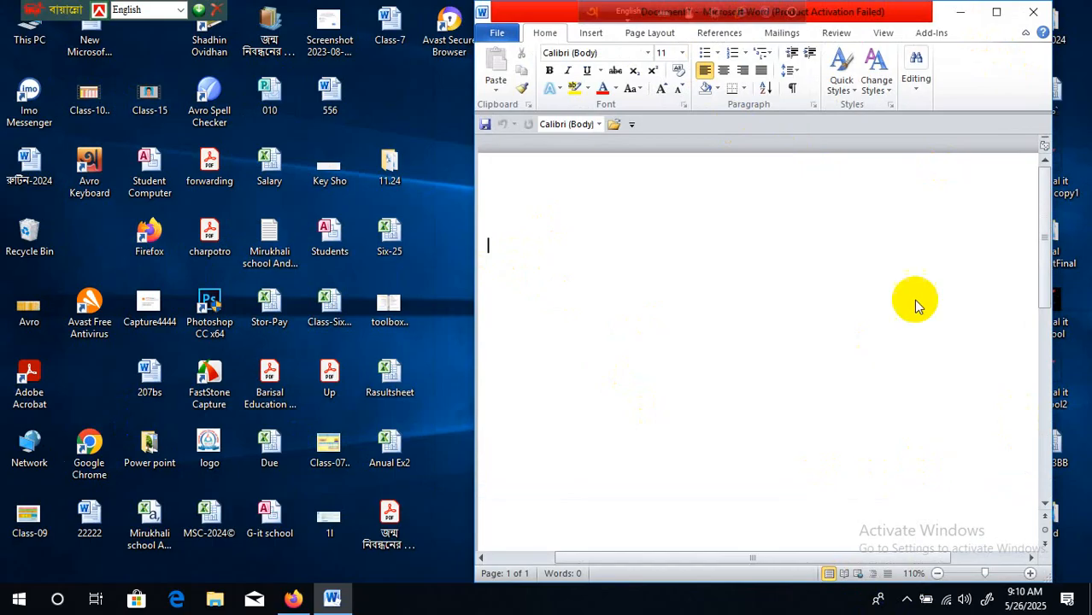
click(997, 13)
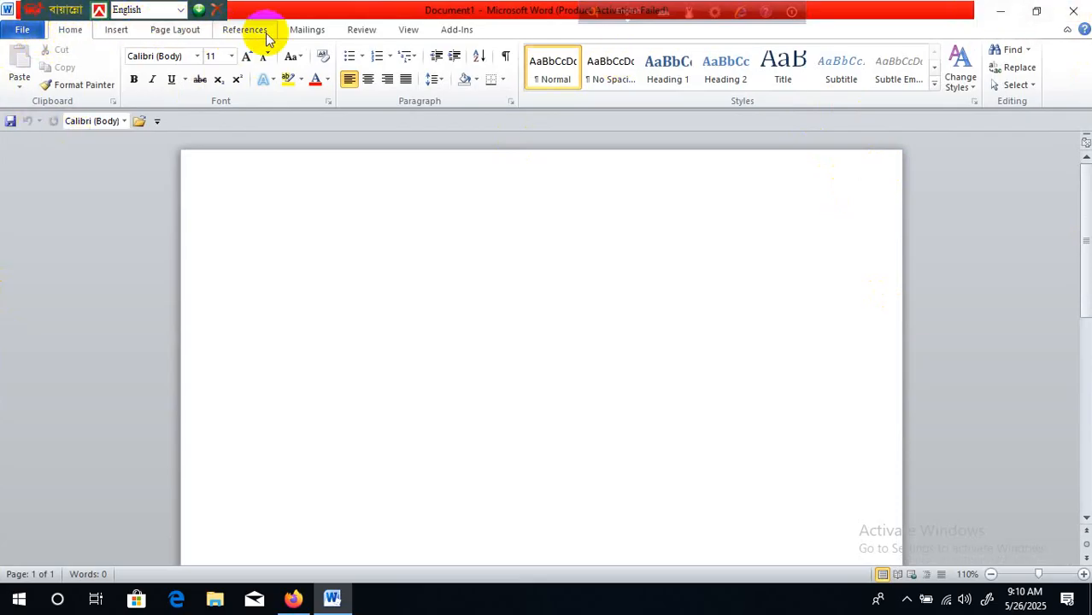
Review the Insert and Page Layout commands, and return to the Home commands.
click(115, 31)
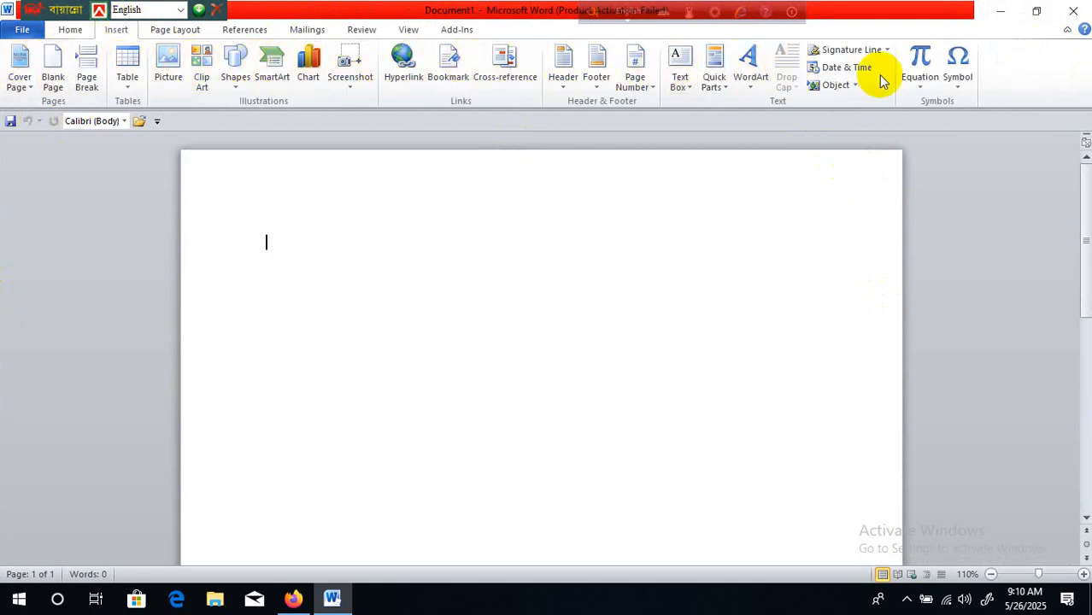
click(185, 33)
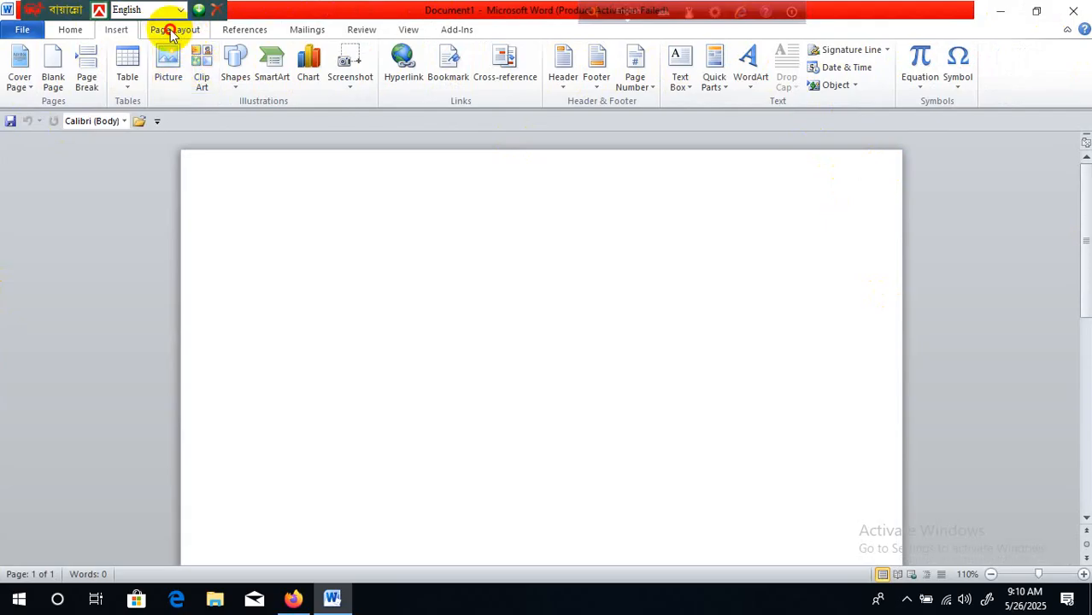
click(174, 32)
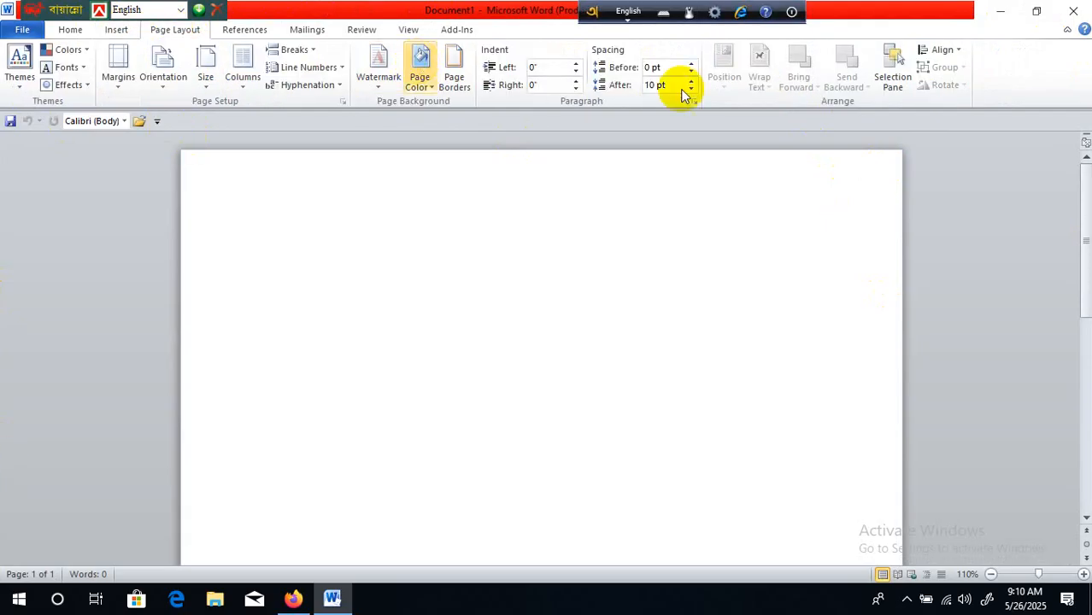
click(72, 35)
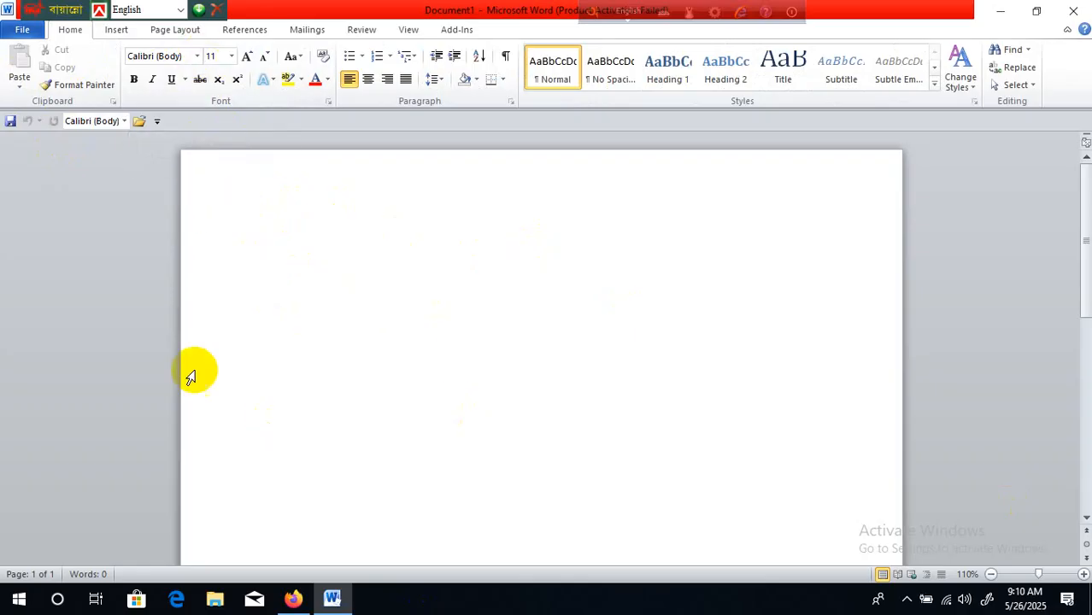
Set the font to Times New Roman and enter the text "Student Computer" on the first line.
click(197, 56)
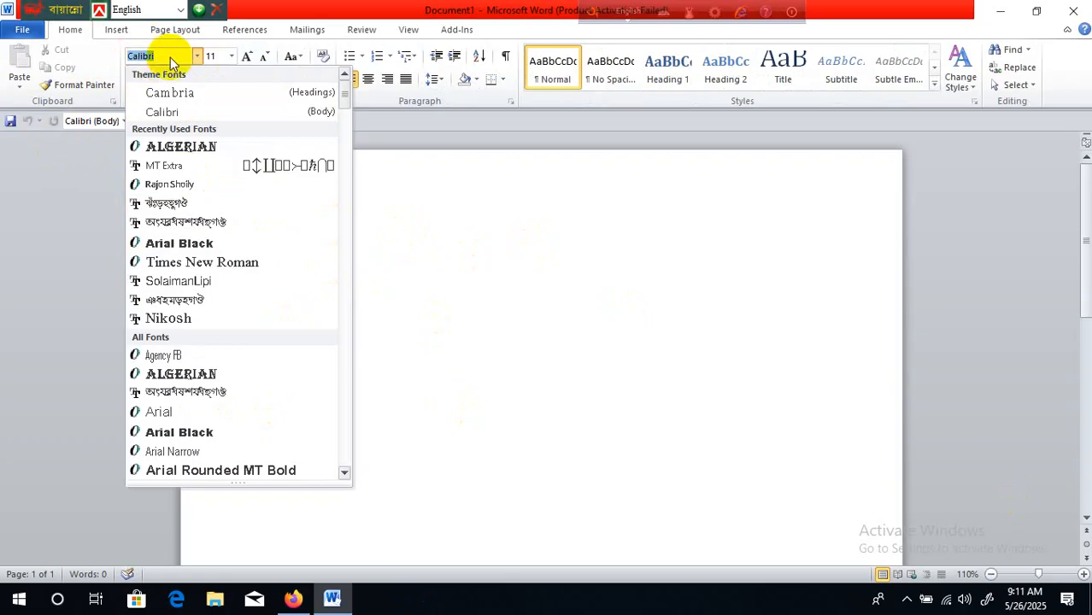
click(209, 262)
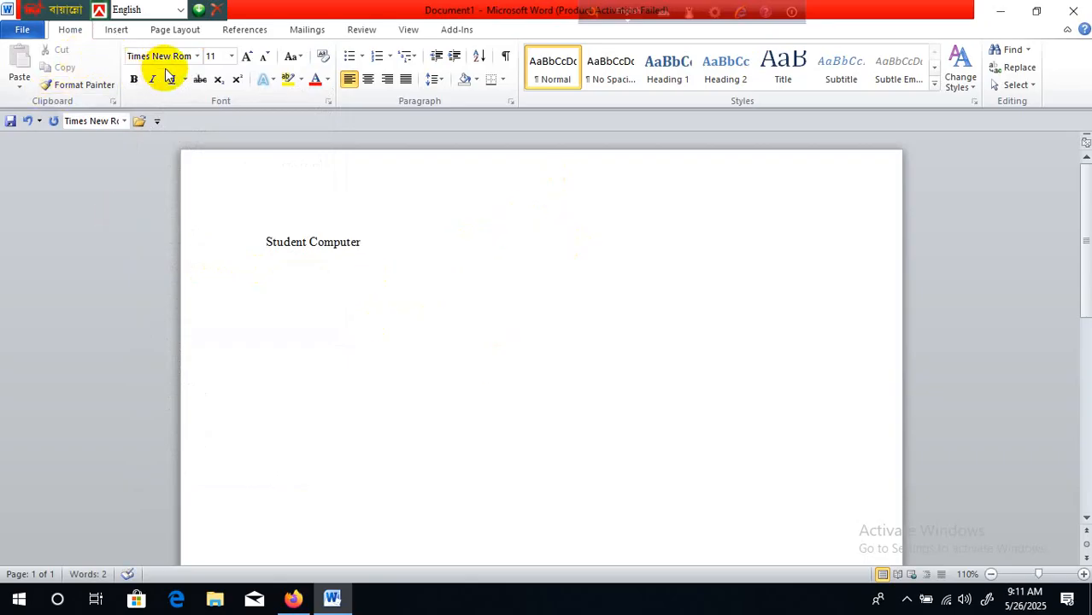
Switch the font to SutonnyMJ and back to Times New Roman.
click(197, 58)
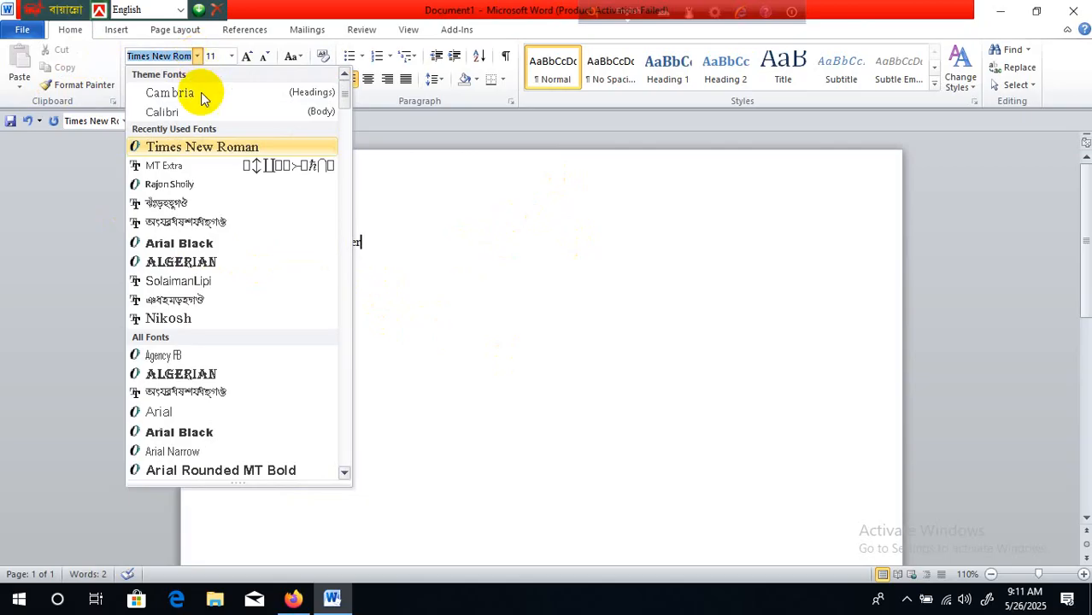
click(204, 207)
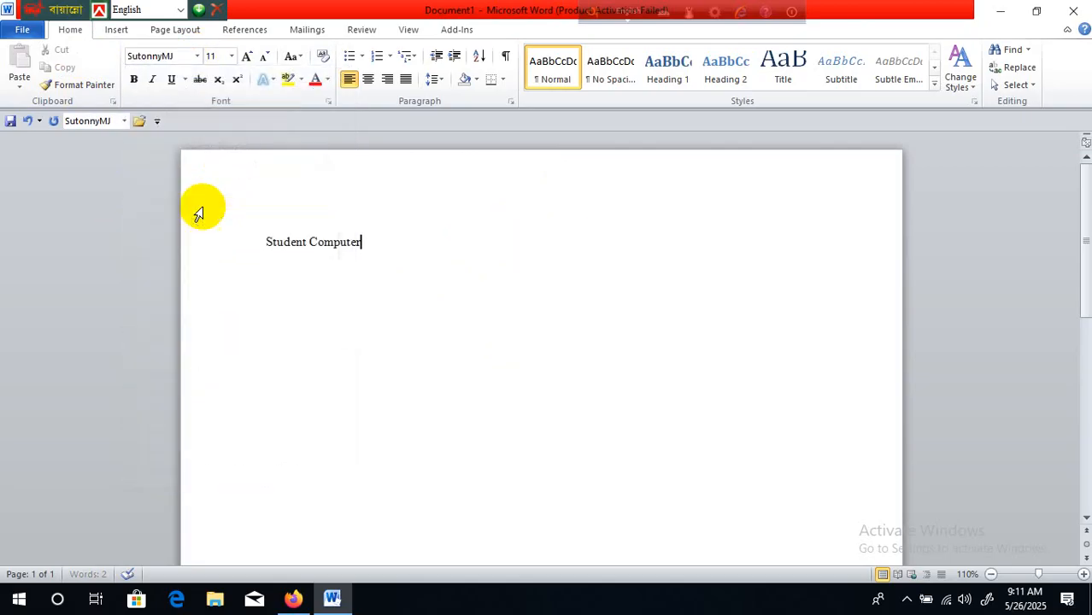
click(198, 57)
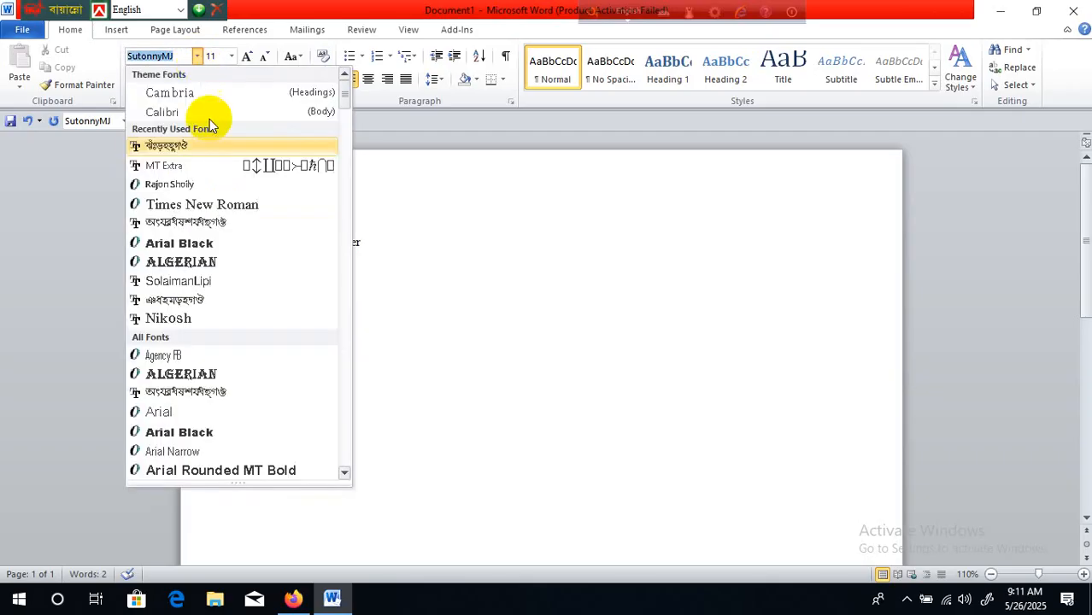
click(198, 57)
click(198, 57)
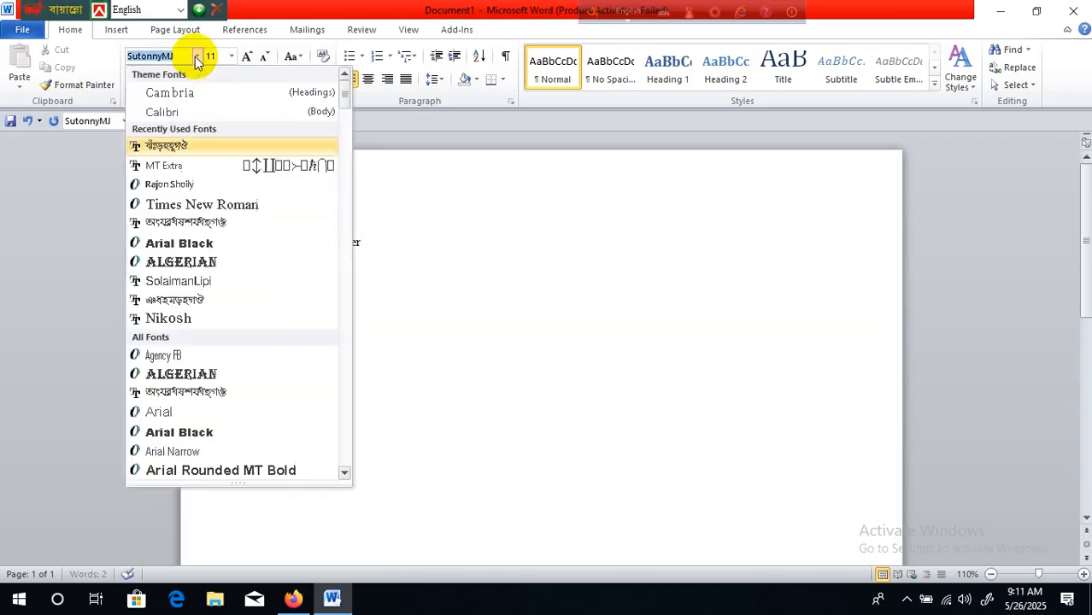
click(218, 205)
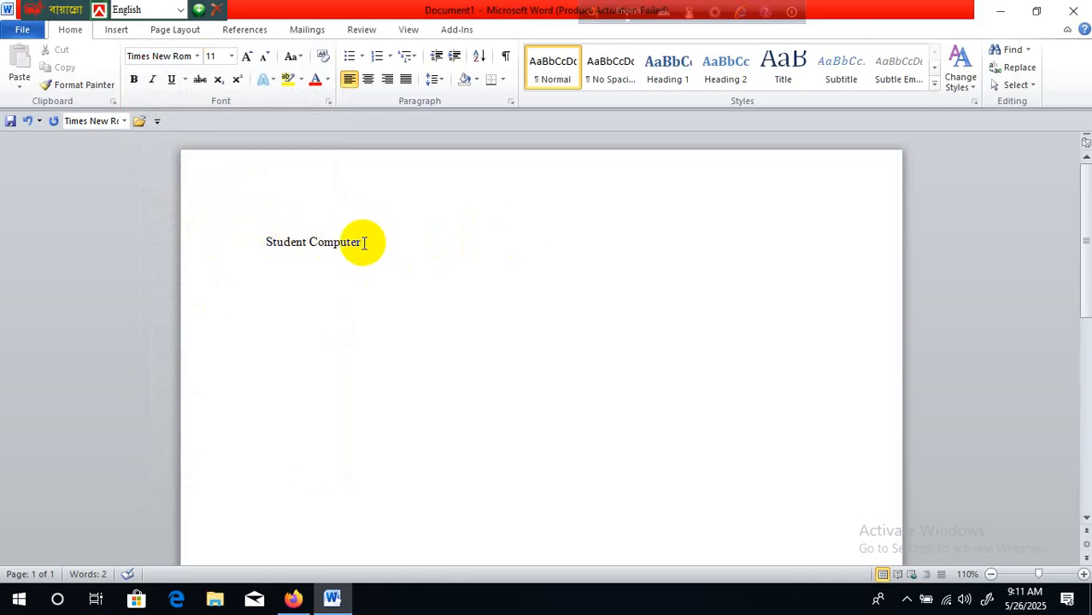
Select the "Student Computer" text and turn bold and italic formatting on and off again.
drag(340, 249, 226, 251)
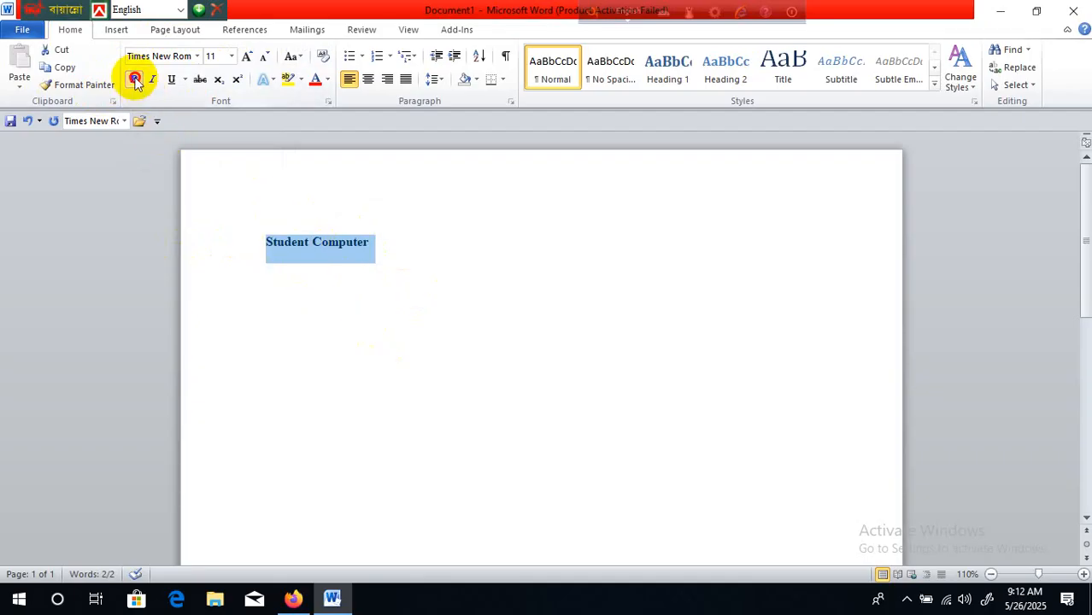
click(135, 82)
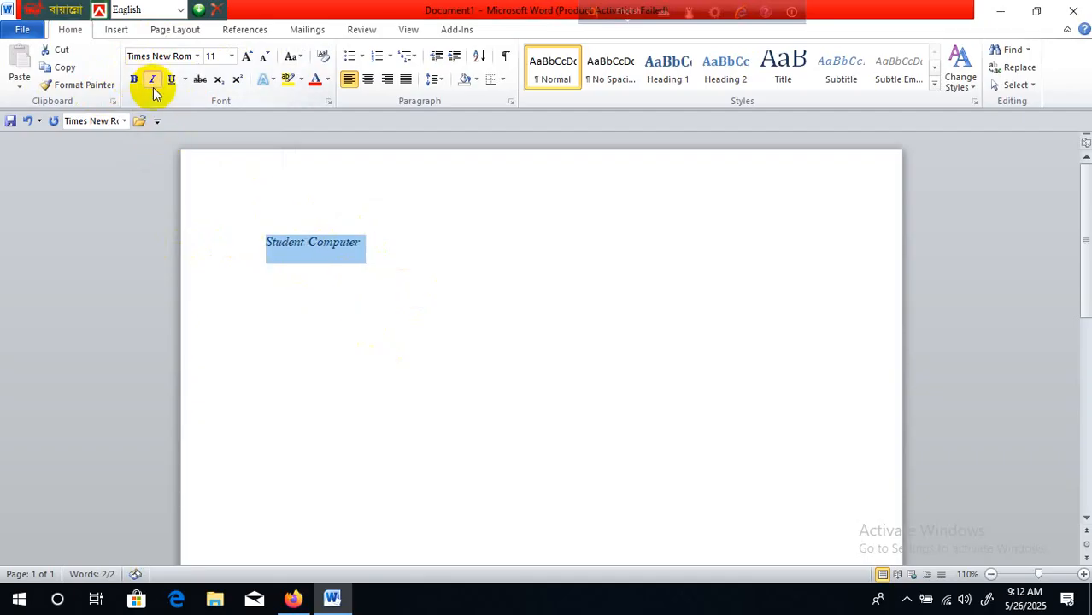
click(153, 88)
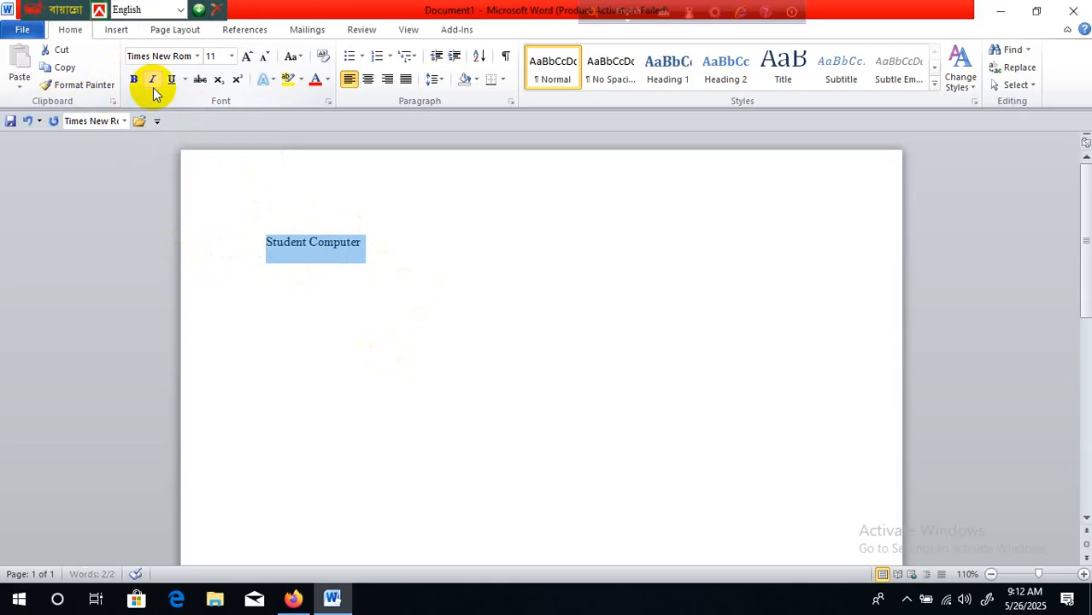
Apply the thick underline style to the selected "Student Computer" text.
click(184, 81)
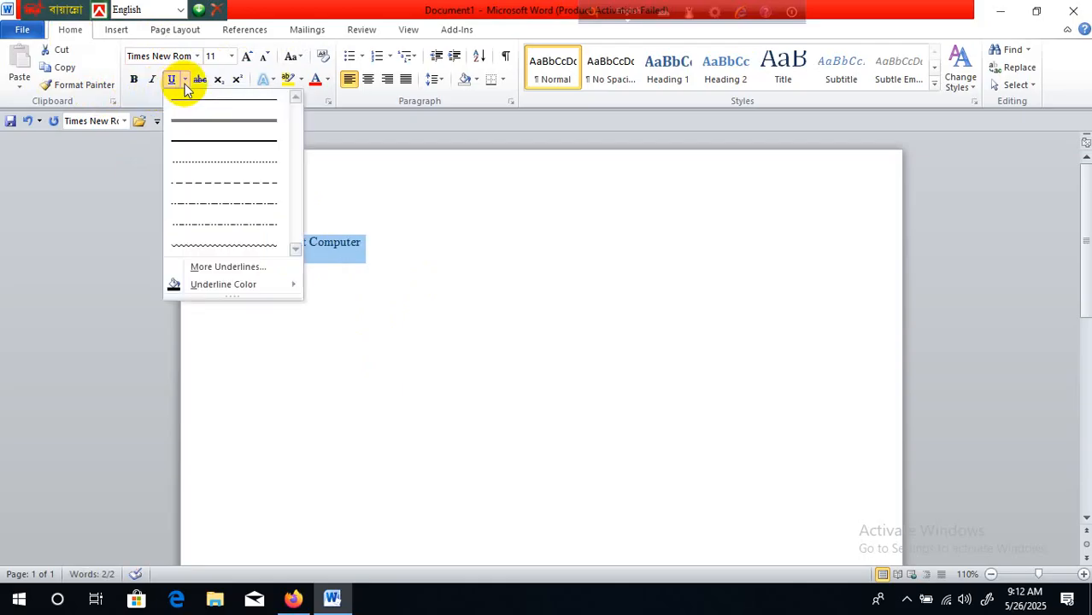
click(204, 141)
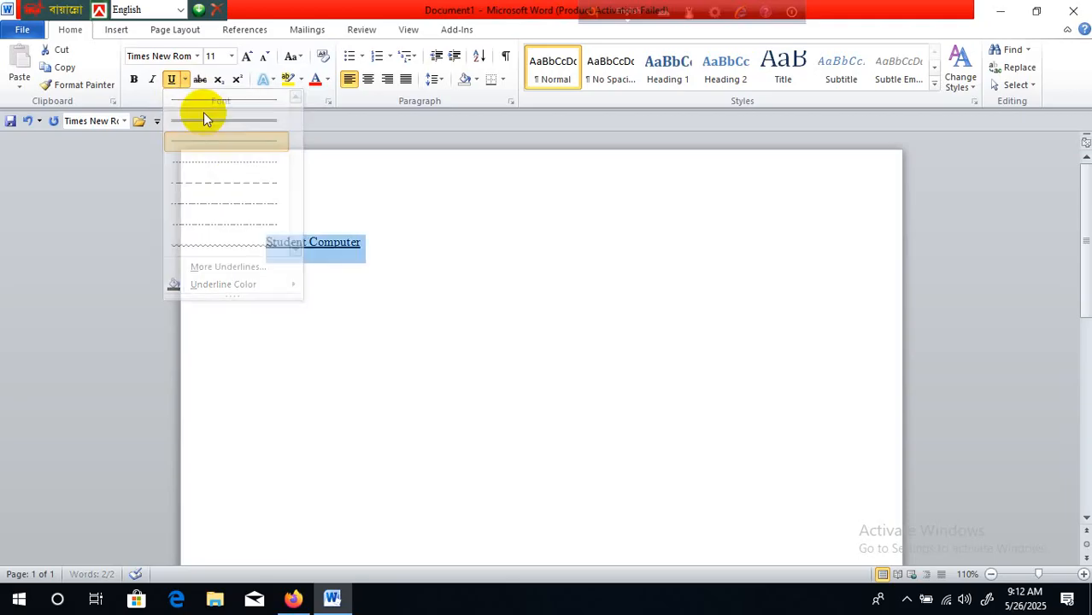
Remove the underline from the selected "Student Computer" text and enlarge its font size stepwise to 100.
click(171, 82)
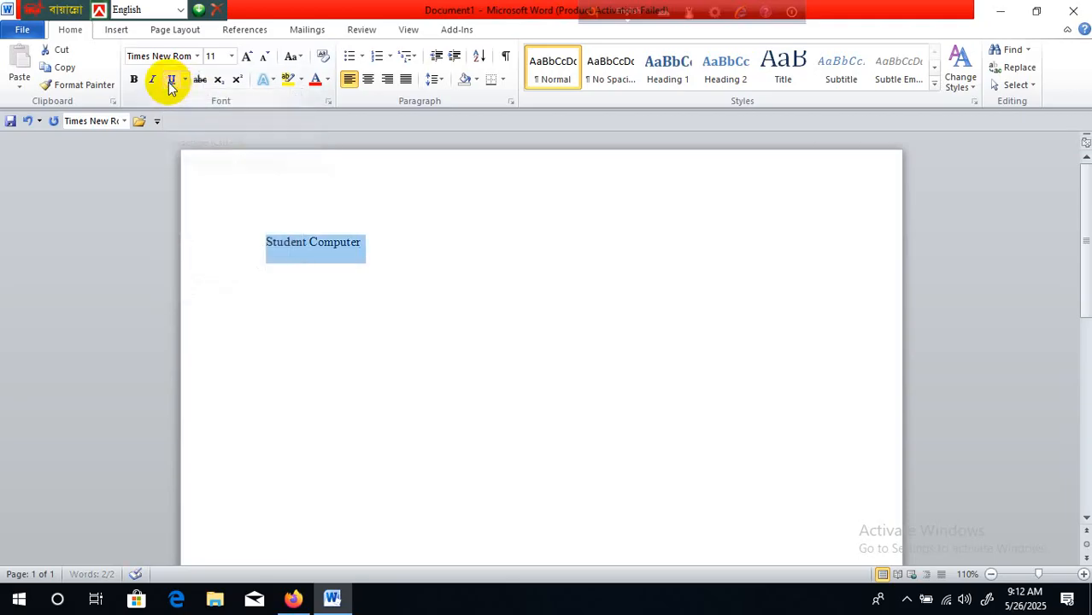
triple_click(247, 56)
double_click(247, 56)
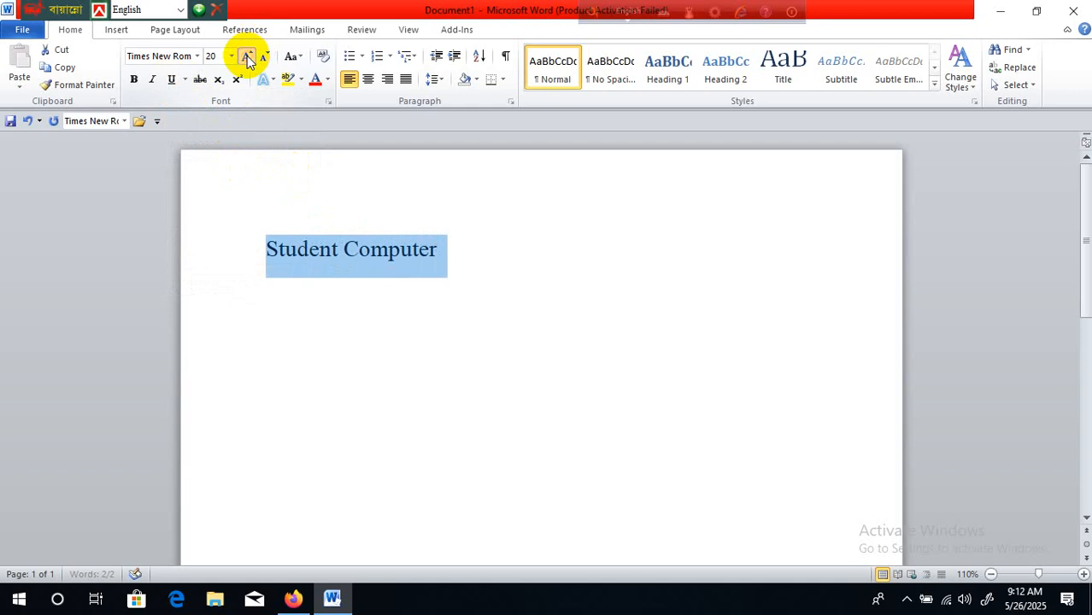
triple_click(247, 57)
double_click(247, 56)
double_click(247, 56)
triple_click(249, 58)
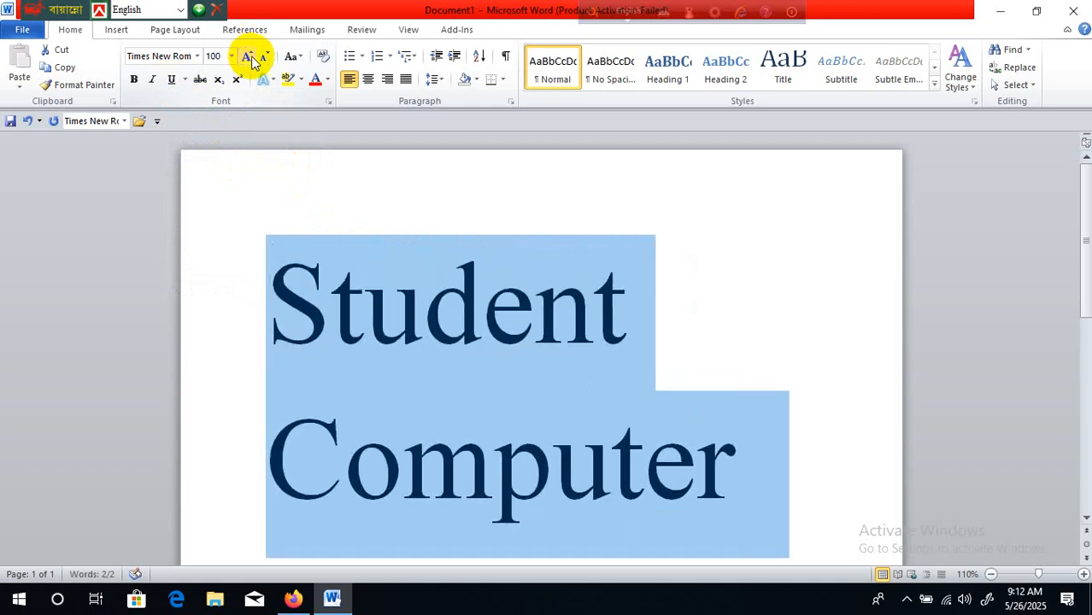
Shrink the selected "Student Computer" text stepwise and enlarge it again to font size 90.
triple_click(263, 58)
click(263, 58)
triple_click(263, 59)
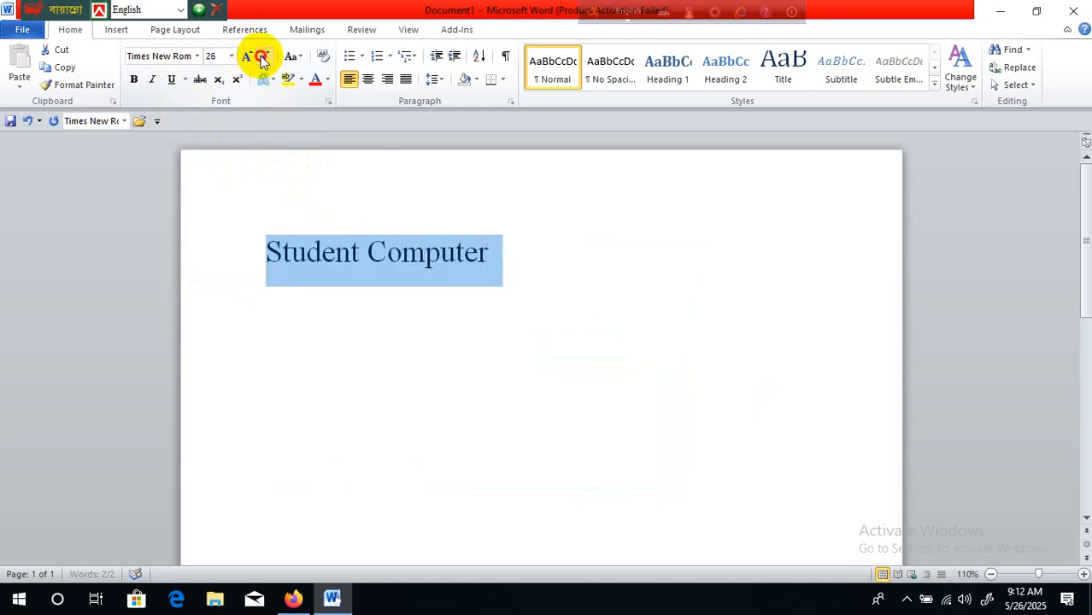
double_click(263, 58)
double_click(263, 58)
click(242, 58)
double_click(242, 58)
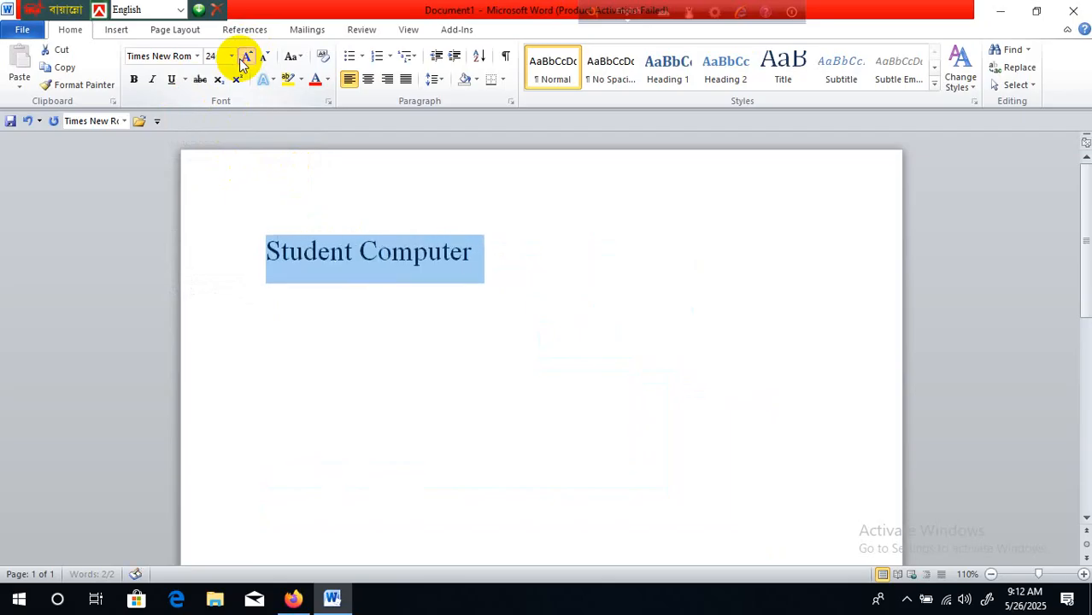
triple_click(242, 58)
double_click(243, 58)
double_click(243, 58)
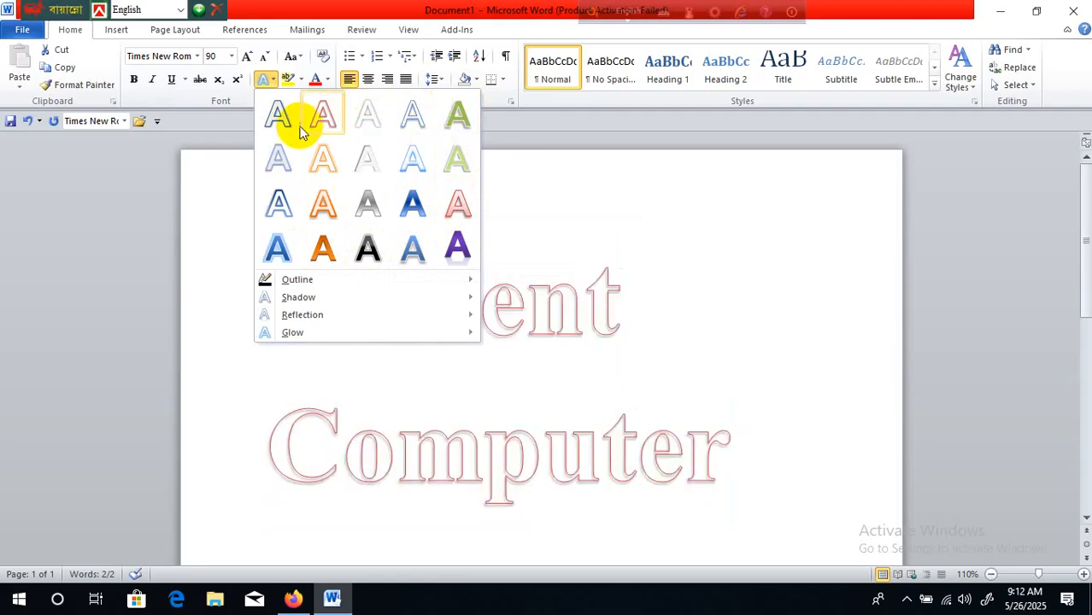
Preview text effects on the whole text and look at the highlight colors for the word "Student" without applying any.
click(718, 235)
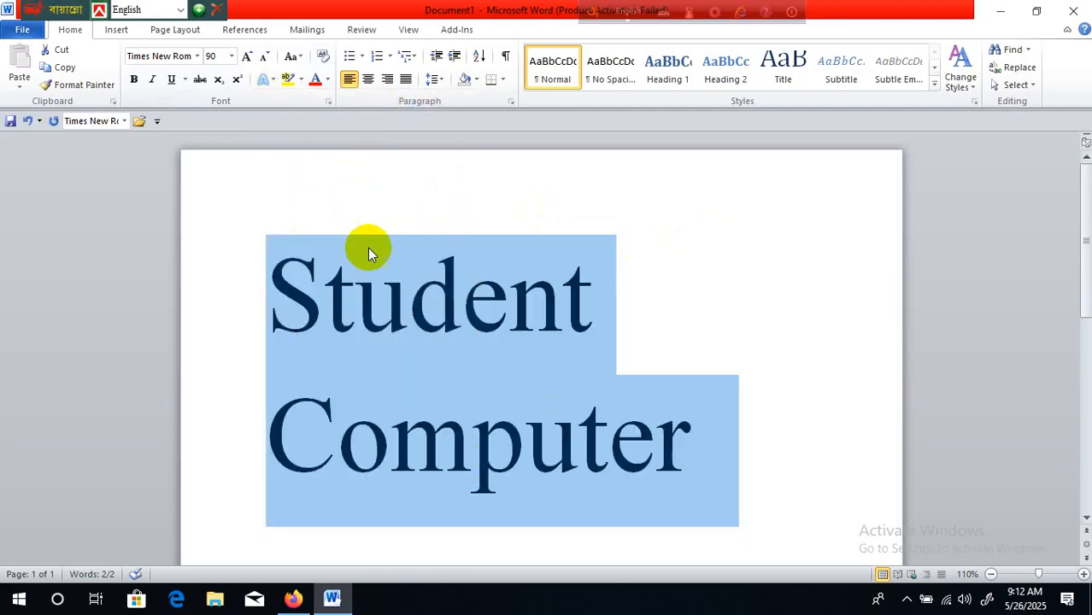
click(793, 342)
drag(273, 294, 587, 318)
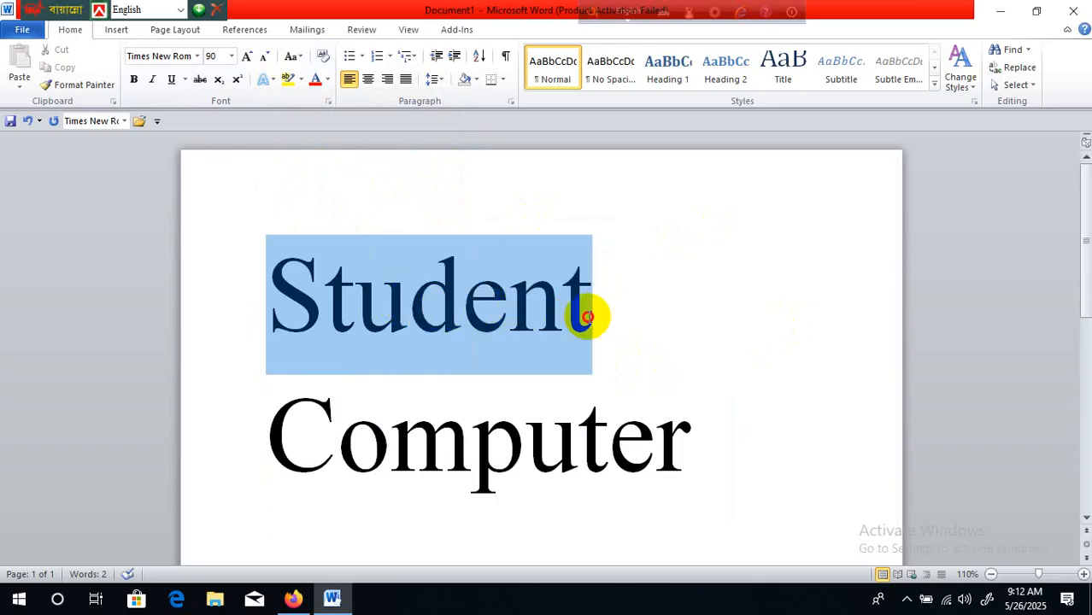
click(301, 80)
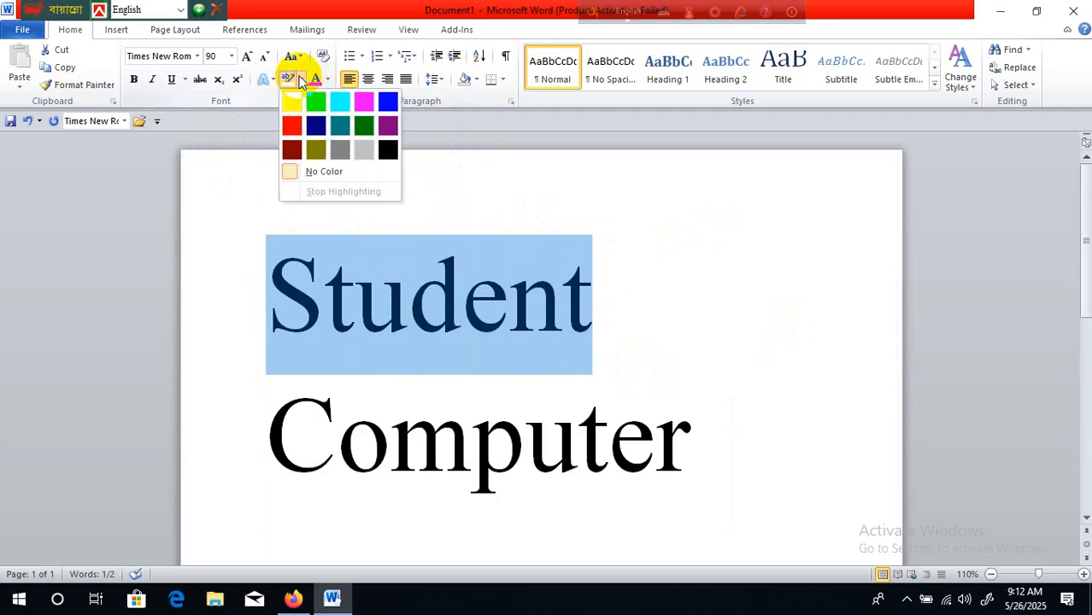
click(462, 169)
Color the word "Student" turquoise with a shade from the standard palette of additional font colors.
click(329, 80)
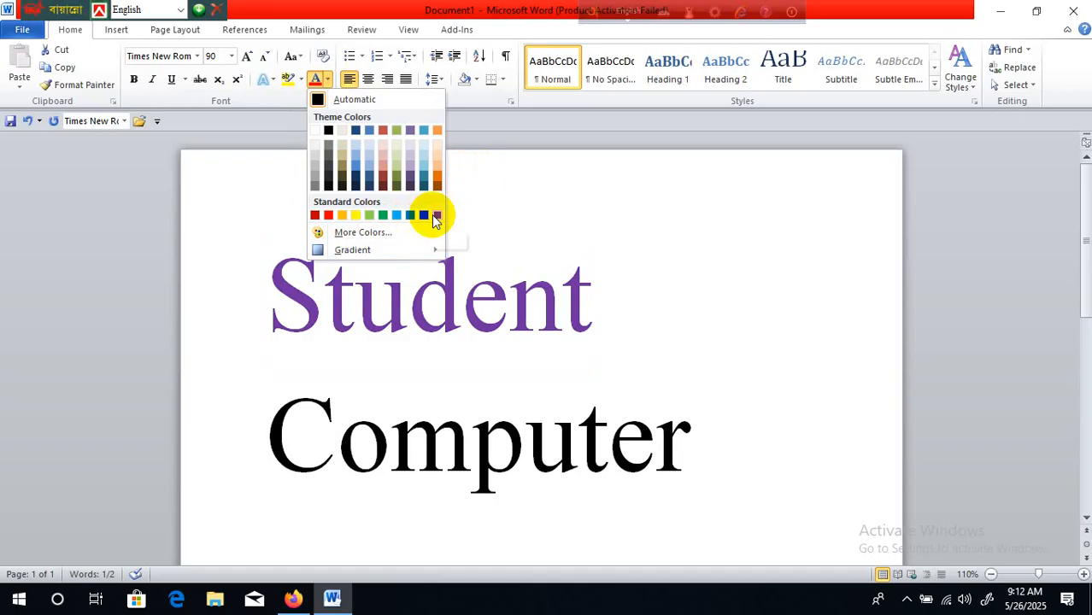
click(370, 230)
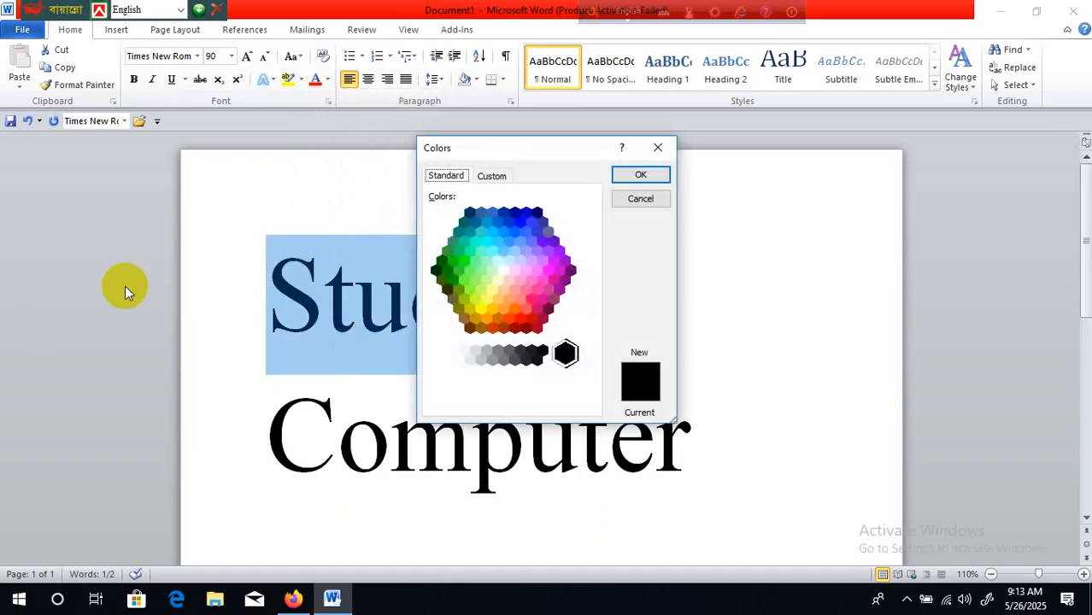
click(469, 270)
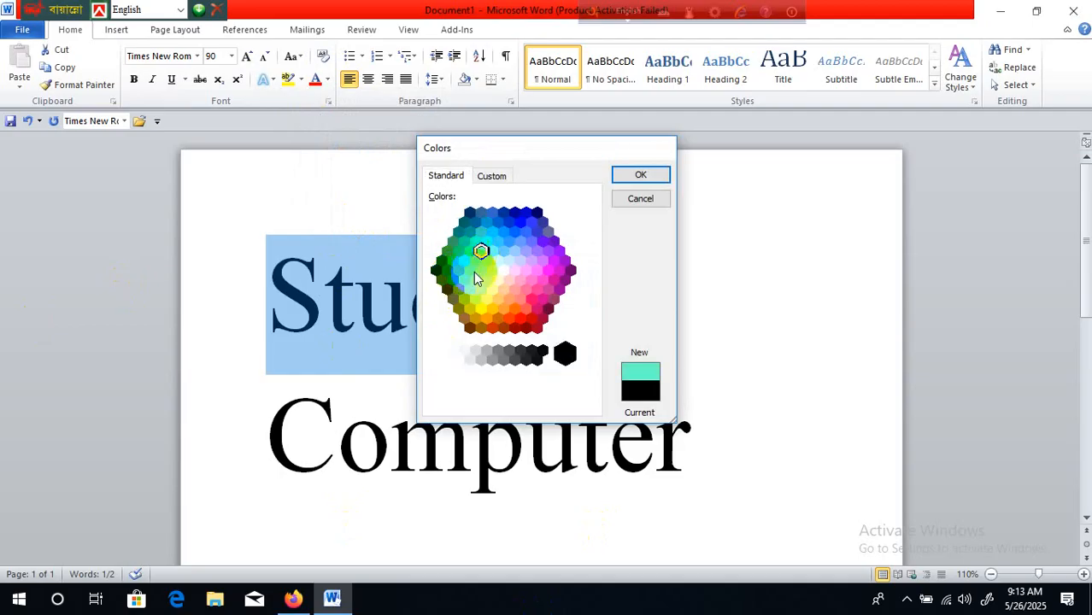
key(Return)
click(474, 273)
Apply a dark-variation gradient with its dark area in the center to the word "Student".
drag(589, 309, 165, 306)
click(328, 81)
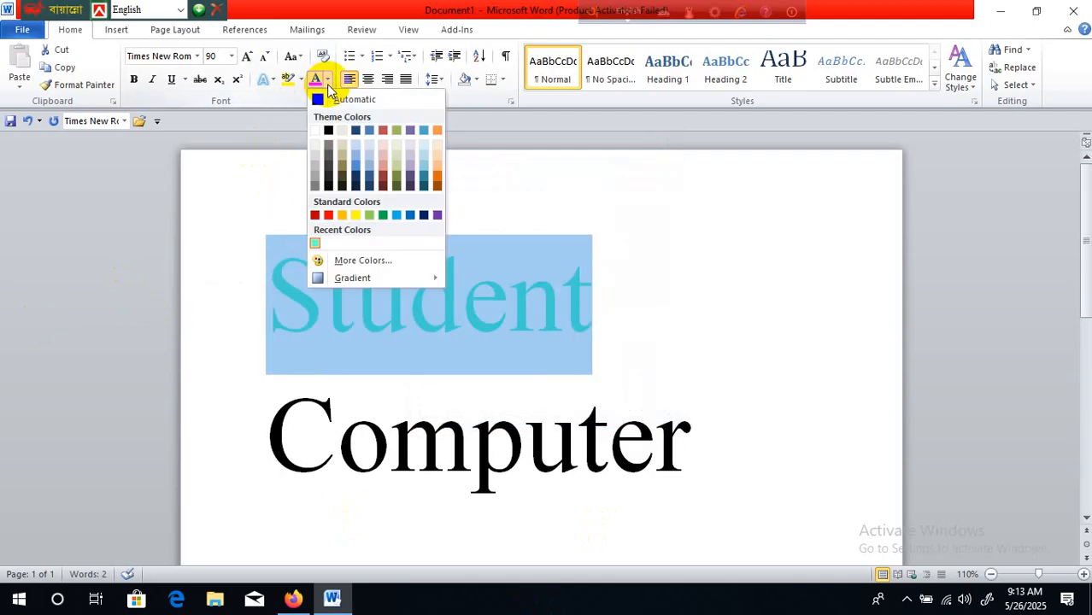
mouse_move(338, 282)
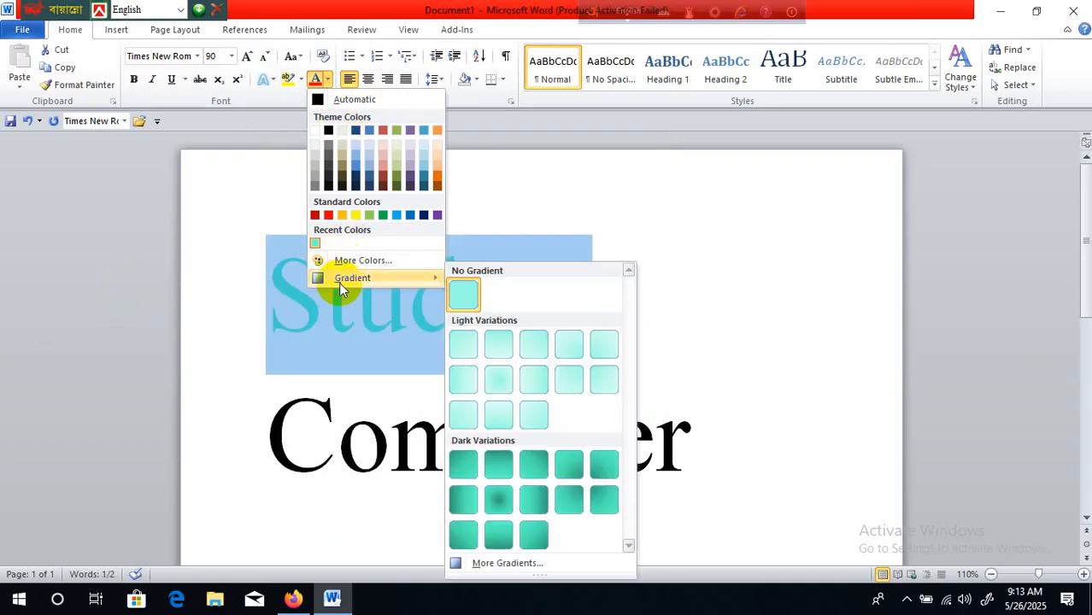
click(499, 500)
click(687, 253)
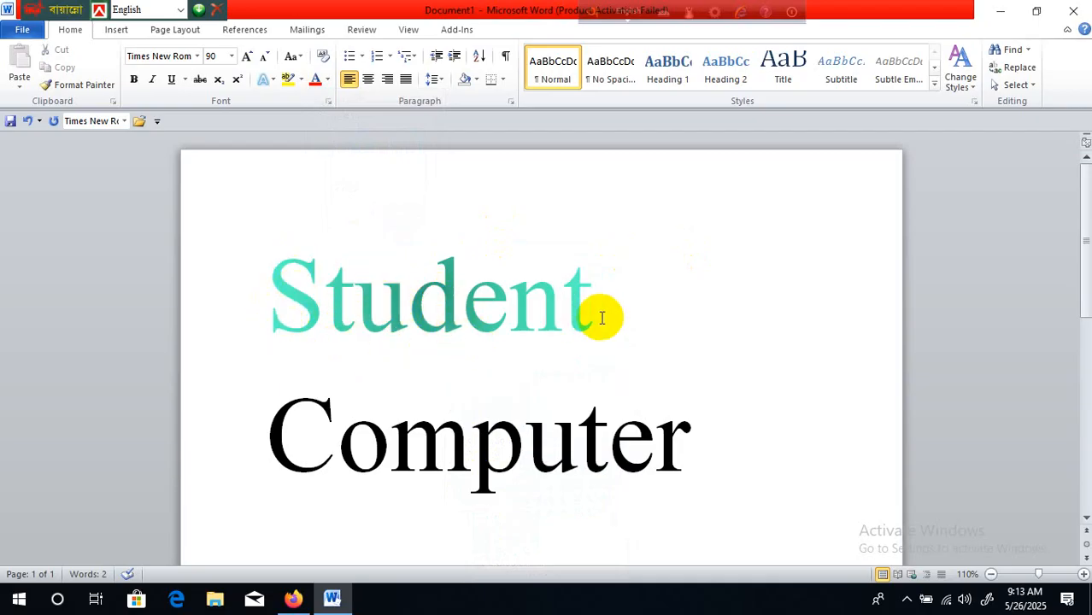
Give the word "Student" a custom font color of red 115, green 243, blue 173.
click(254, 312)
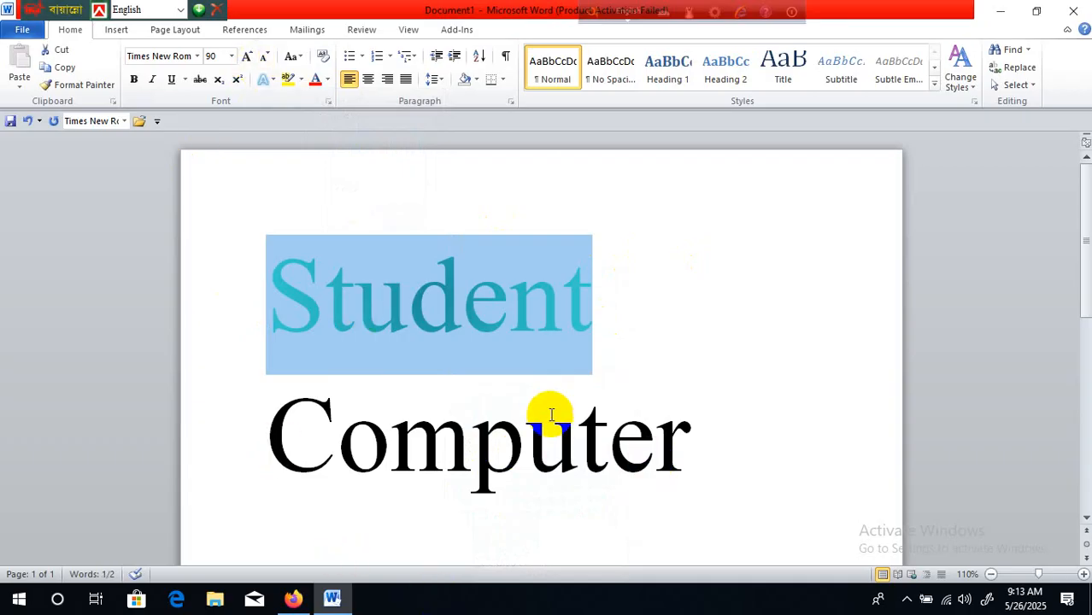
click(328, 81)
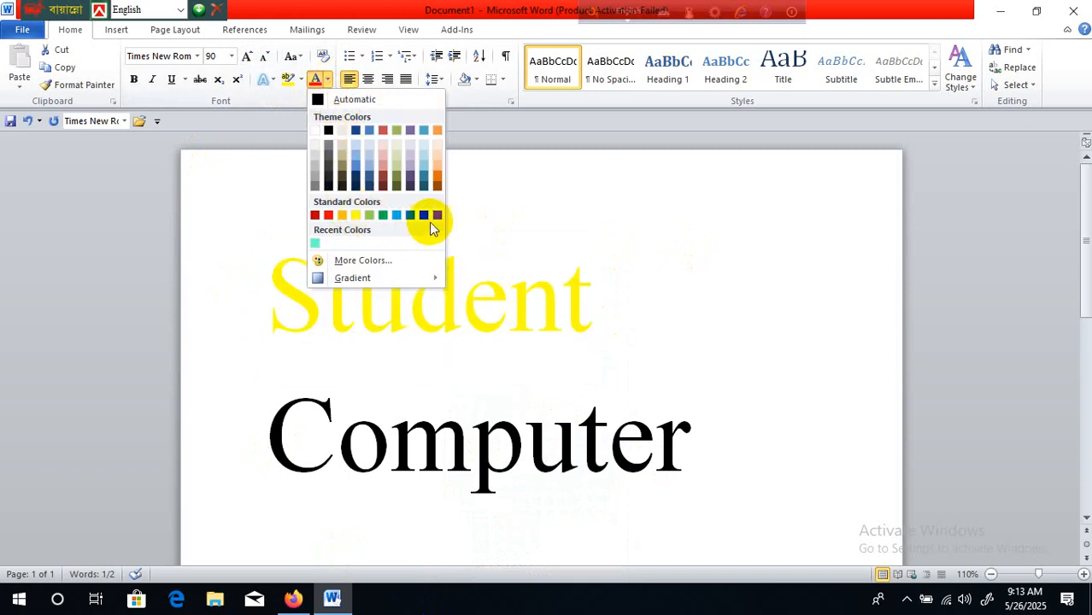
click(377, 265)
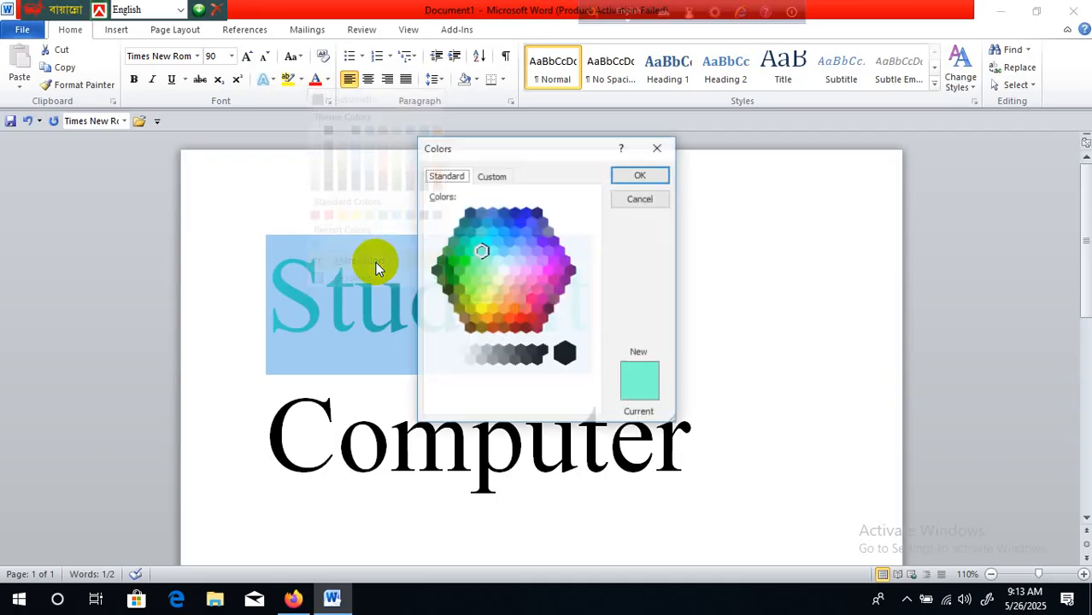
click(501, 177)
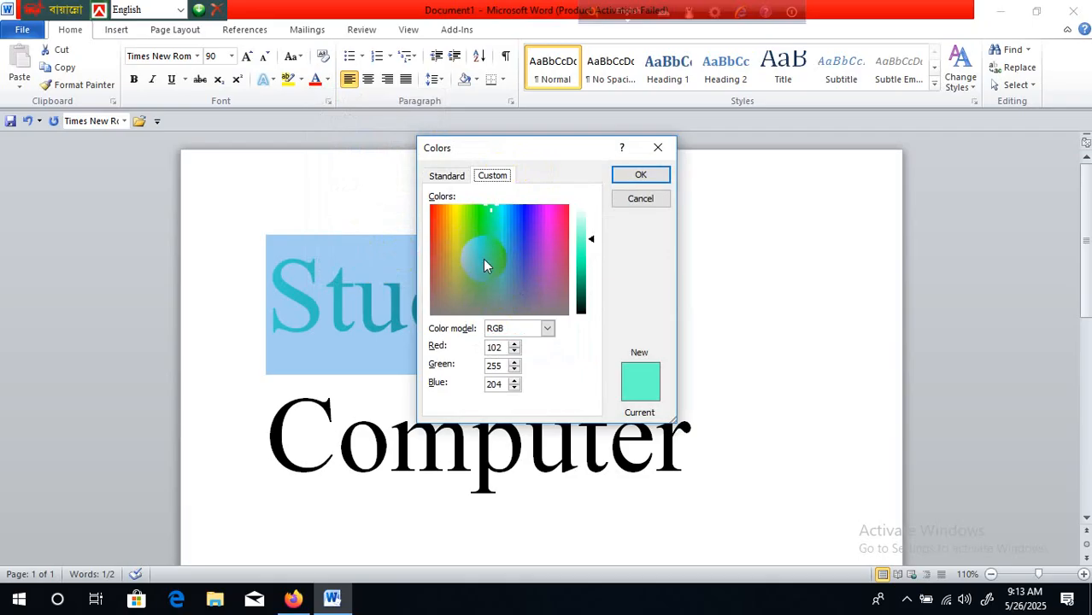
drag(487, 261, 485, 222)
click(640, 183)
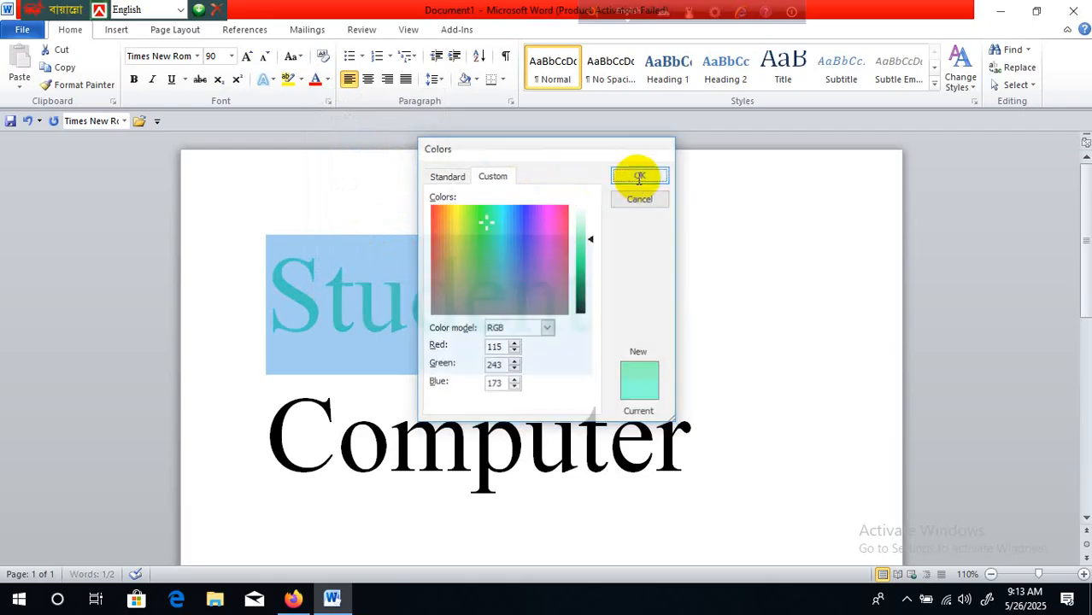
click(666, 389)
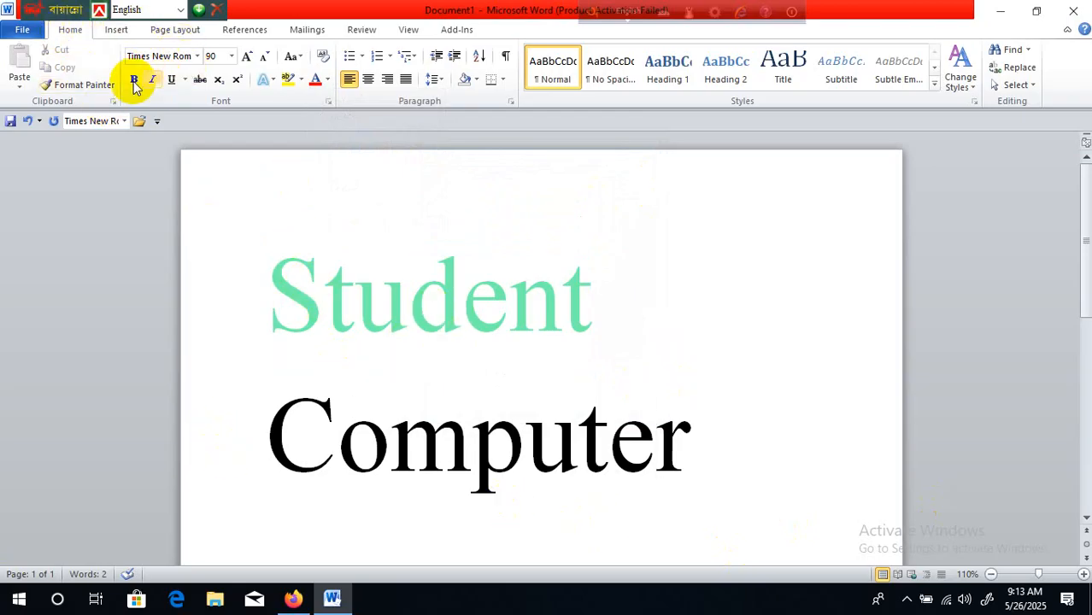
Turn bold and italic on and off for the word "Computer" and preview underline styles without applying any.
drag(787, 475, 255, 477)
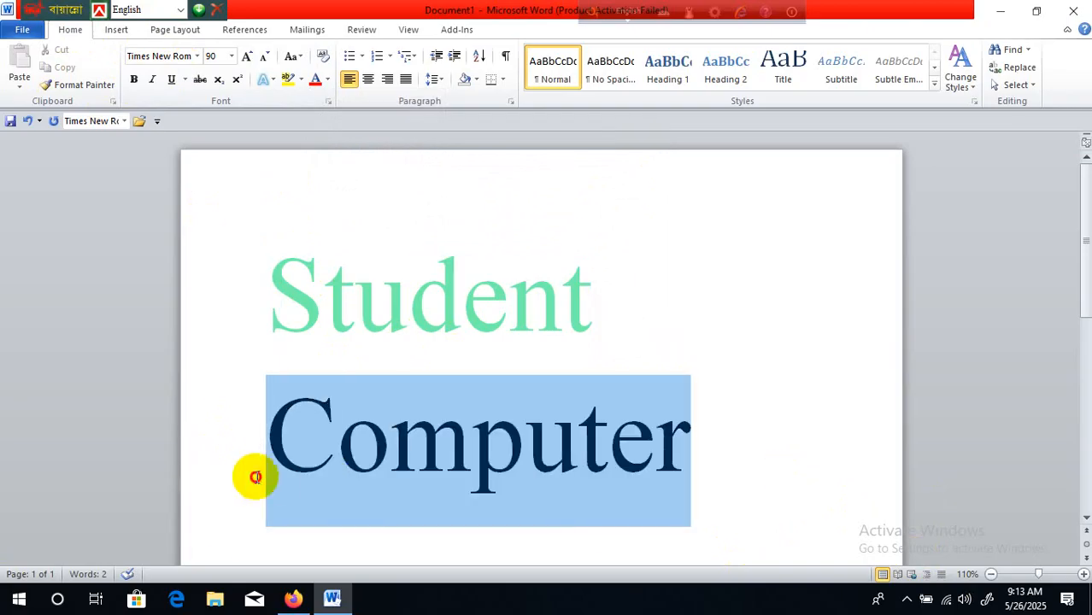
click(137, 83)
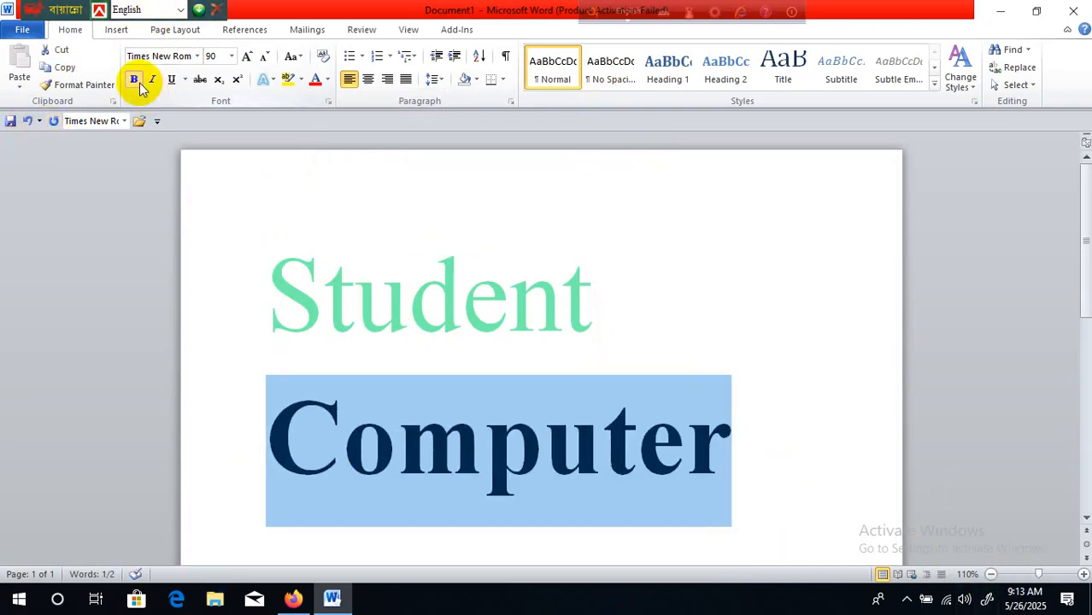
click(137, 82)
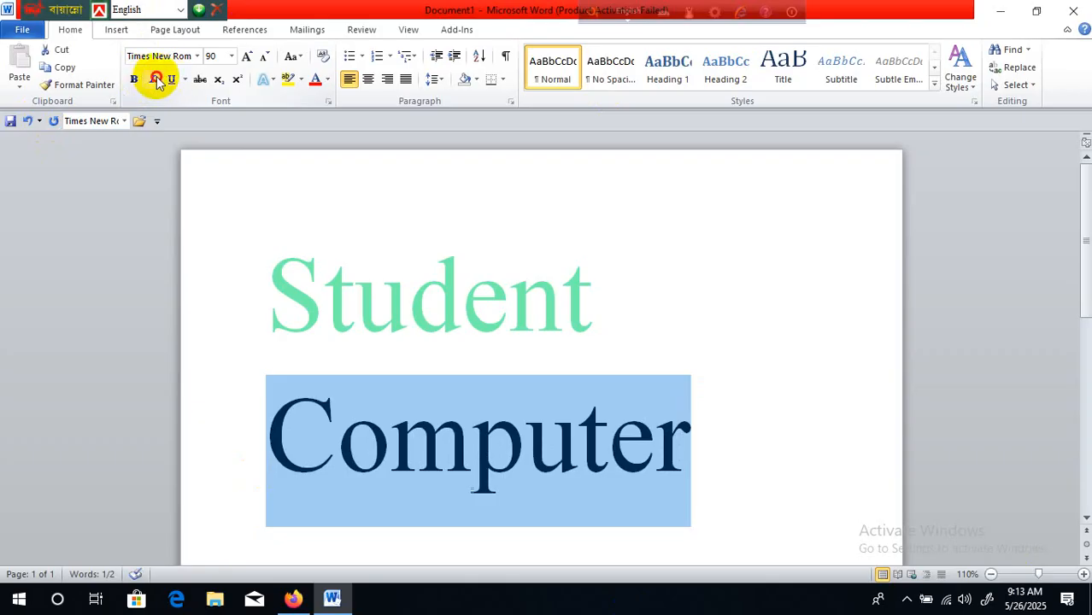
click(155, 80)
click(155, 79)
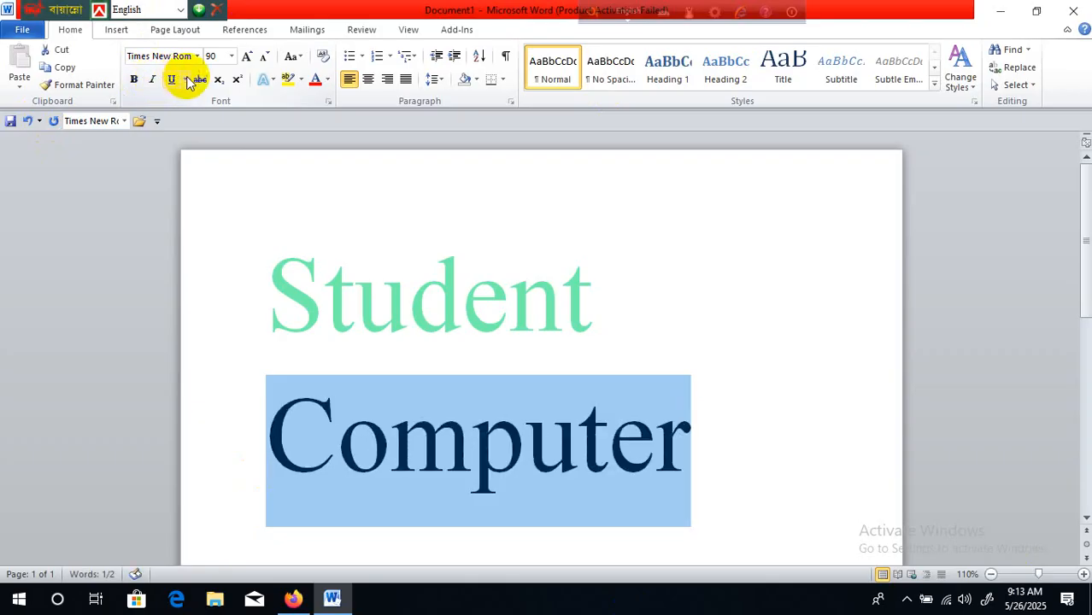
click(187, 79)
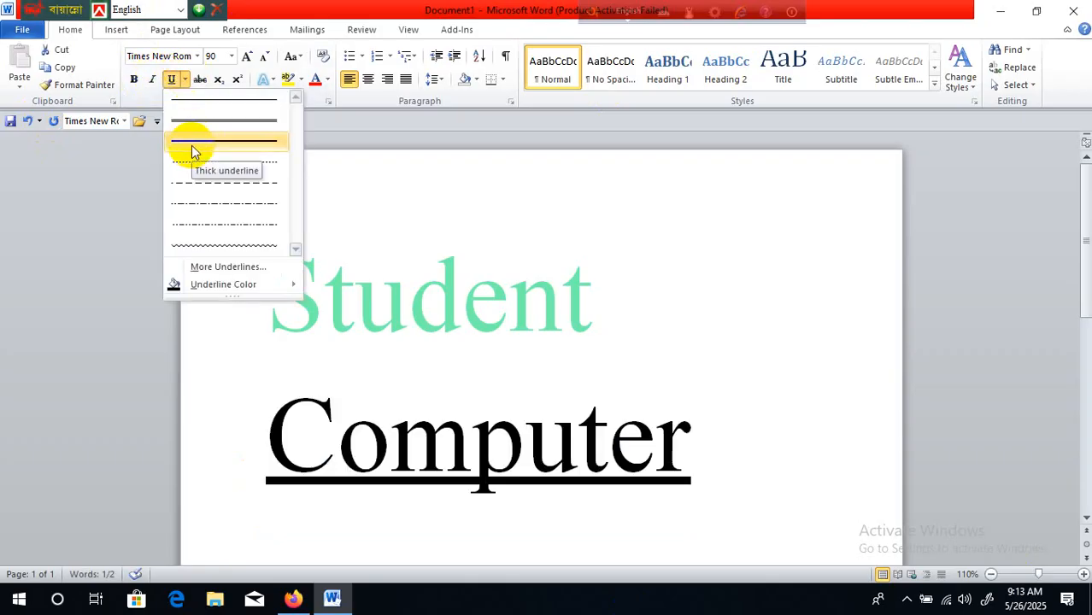
click(470, 213)
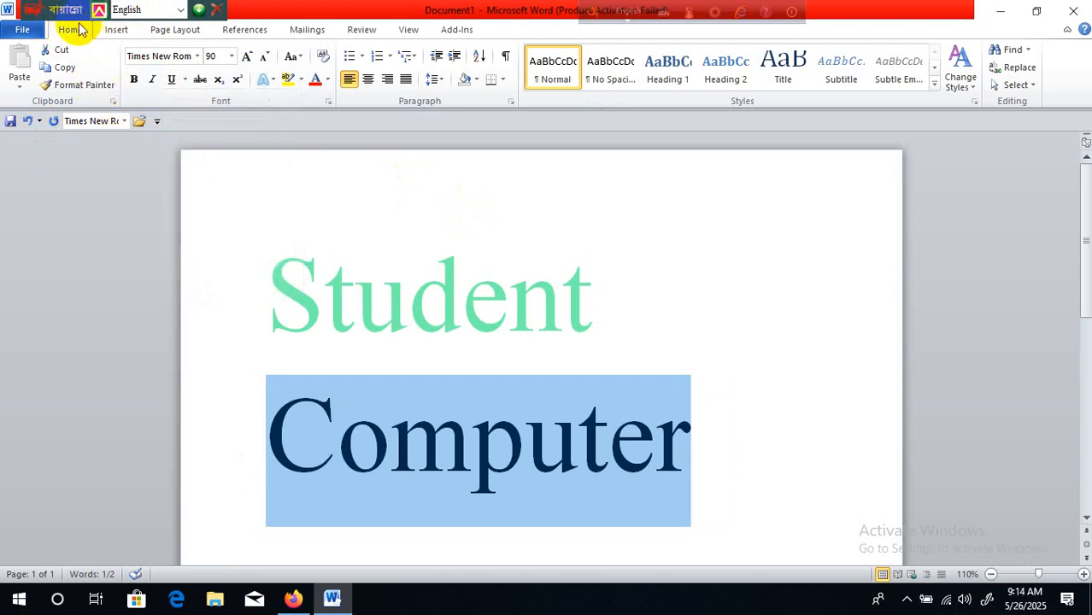
Enlarge the word "Computer" in steps and reduce it to font size 80.
click(250, 59)
click(251, 60)
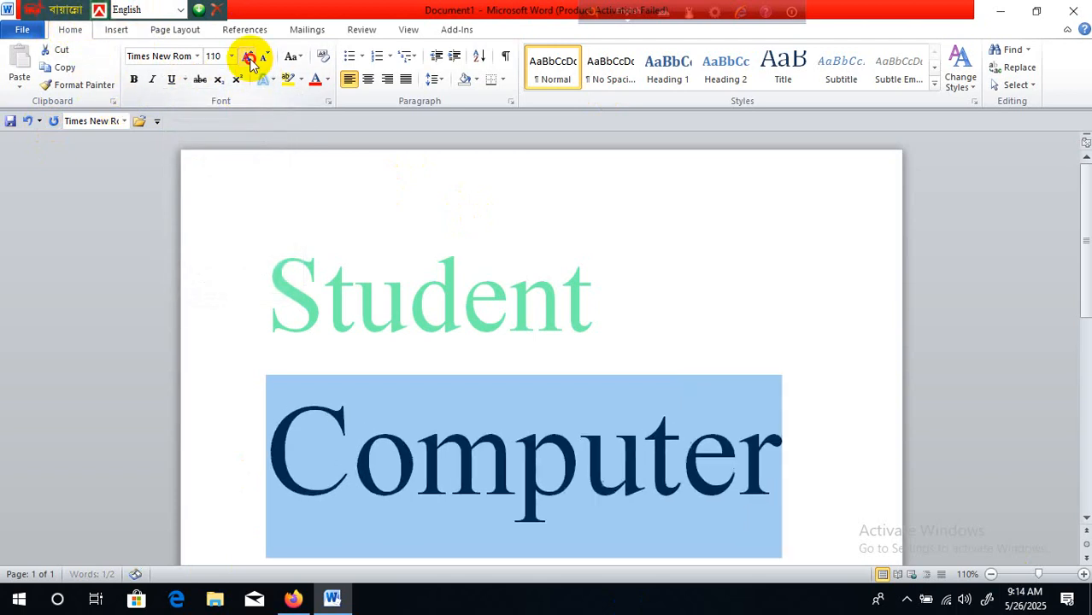
click(251, 60)
click(265, 57)
click(265, 57)
click(265, 58)
click(266, 57)
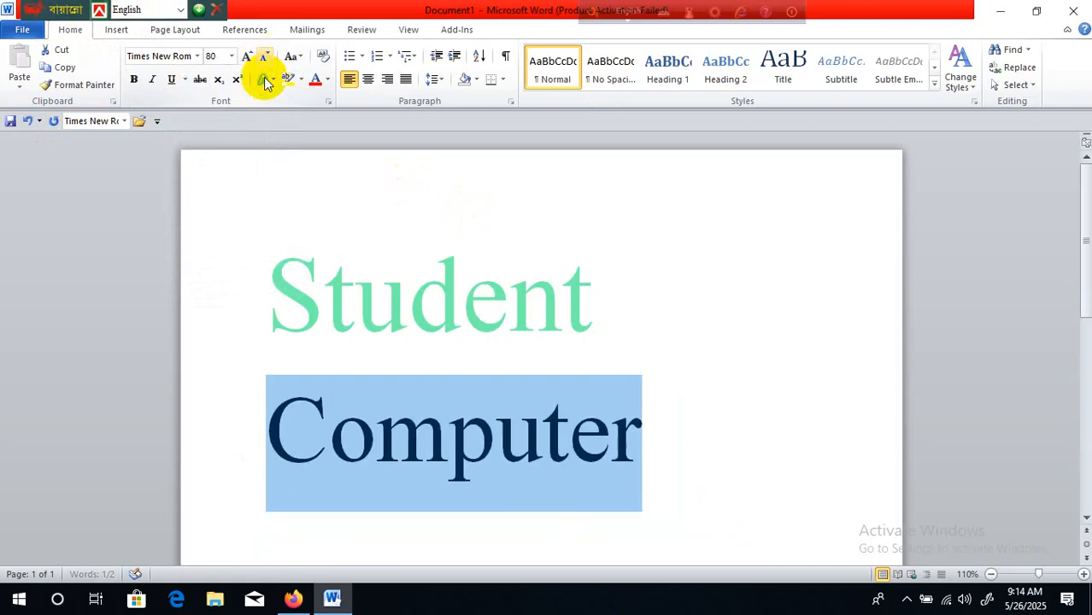
Apply the orange-outlined text effect with shadow to the word "Computer" and highlight it in dark green.
click(272, 79)
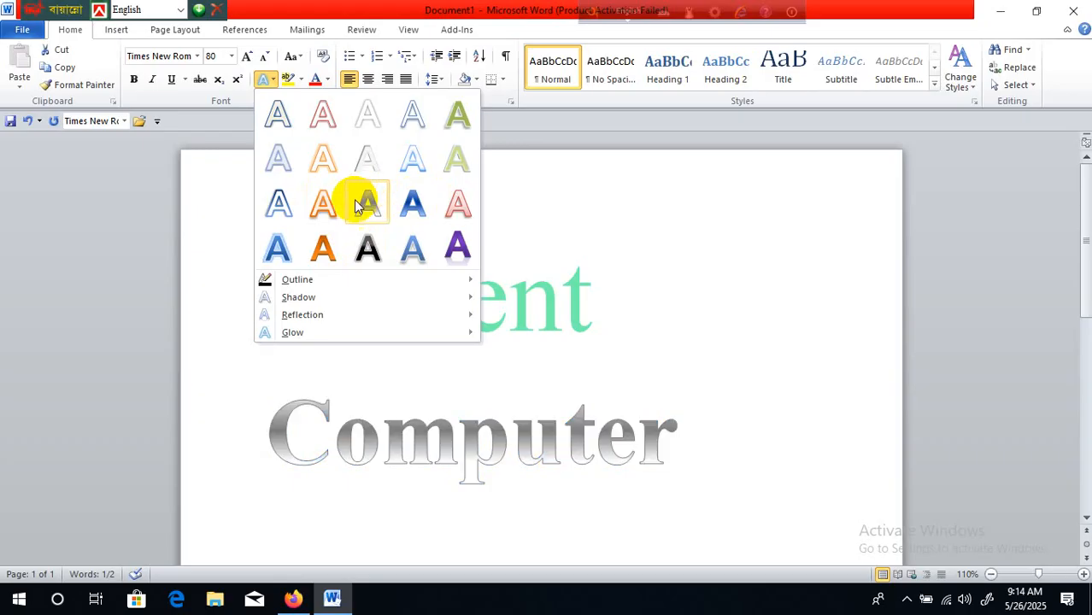
click(326, 212)
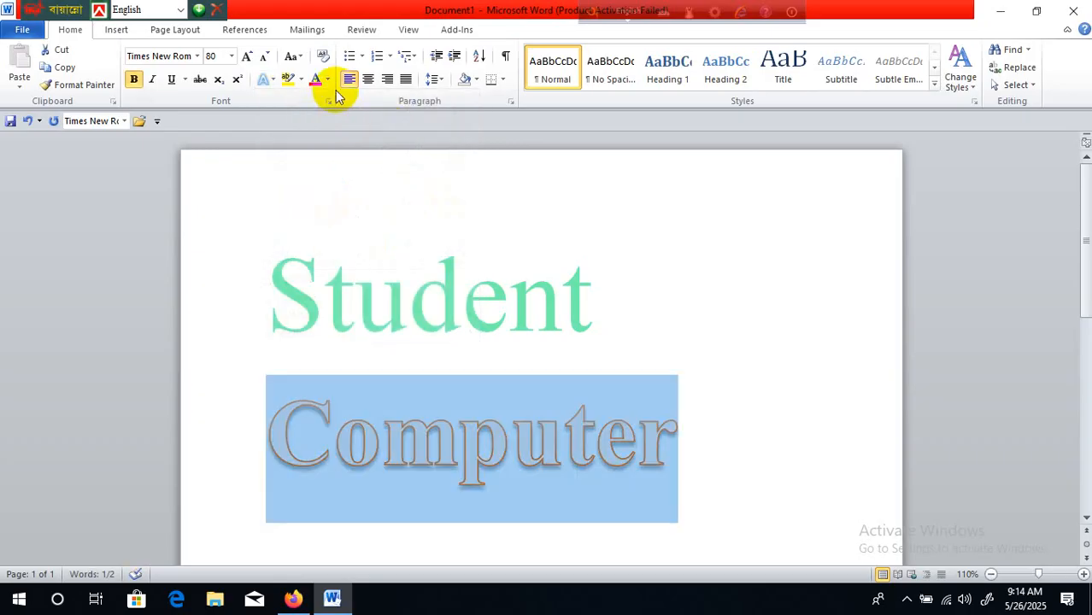
click(301, 81)
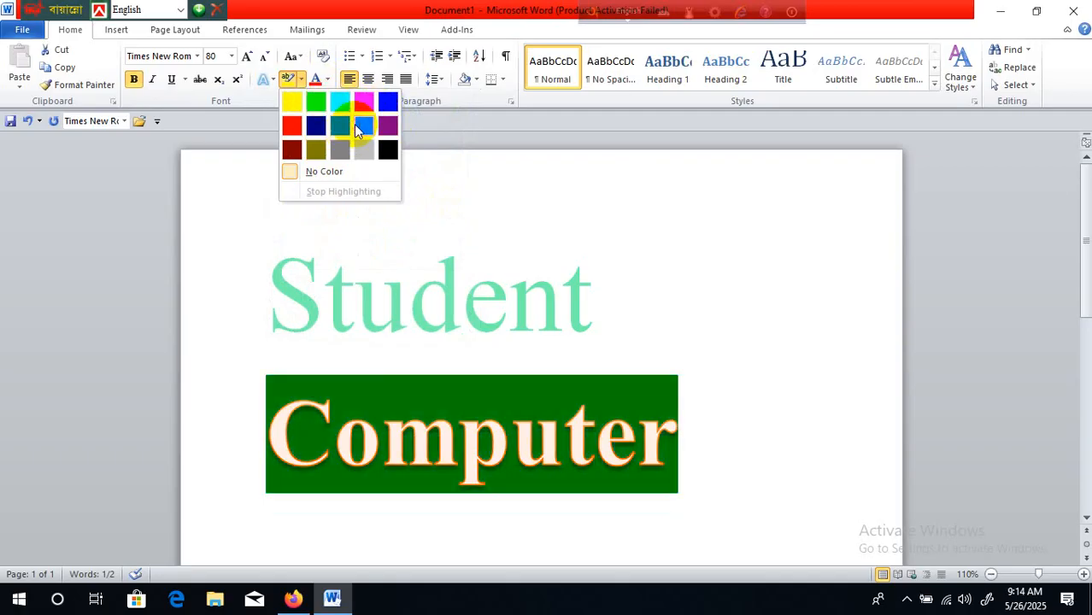
click(358, 125)
Change the font color of the word "Computer" to the standard light blue.
click(330, 82)
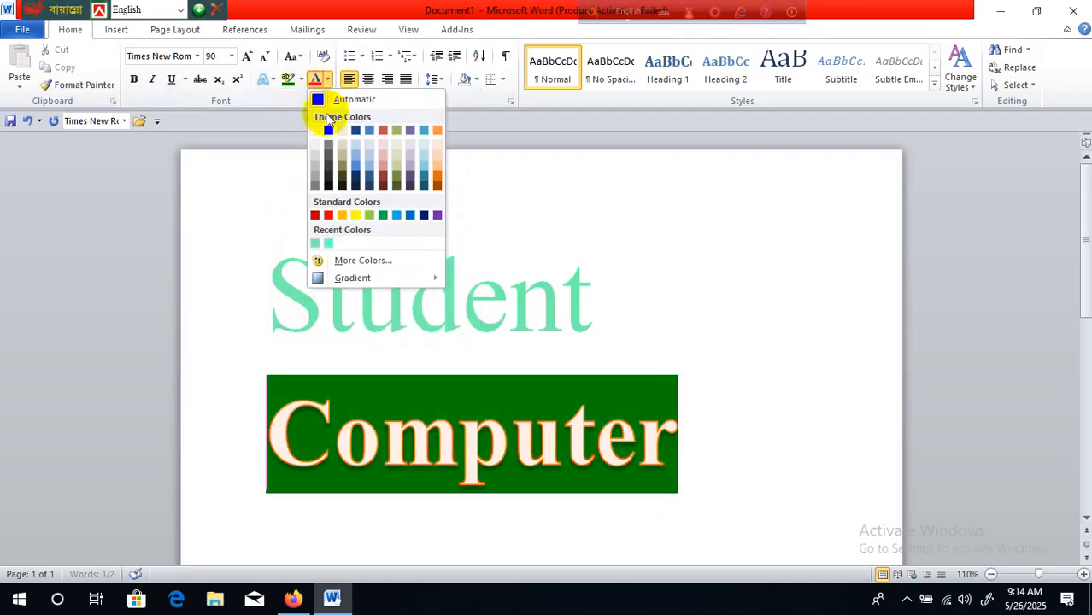
click(699, 451)
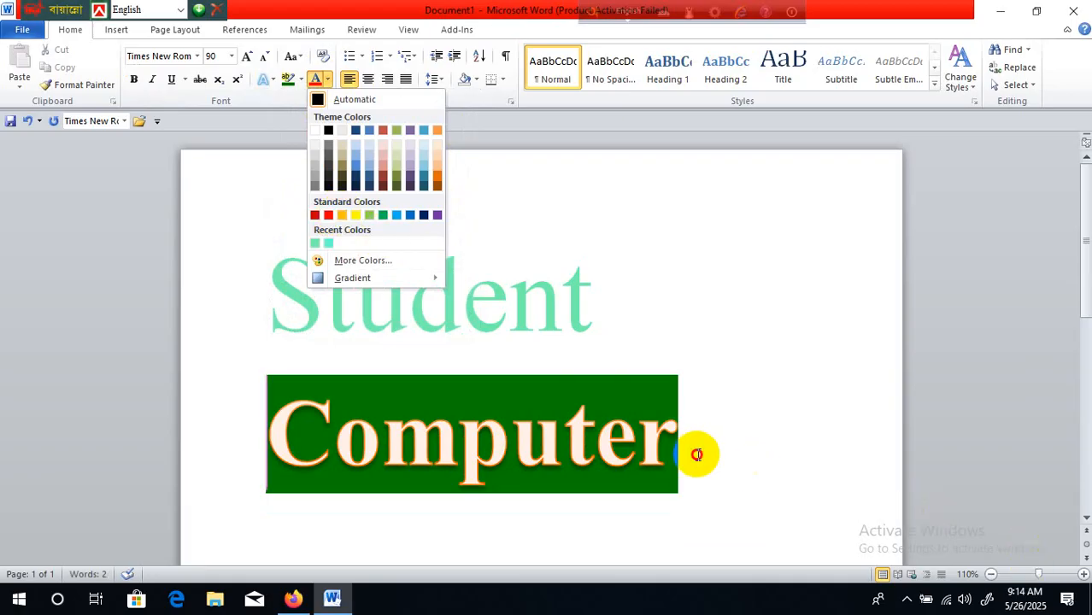
click(330, 81)
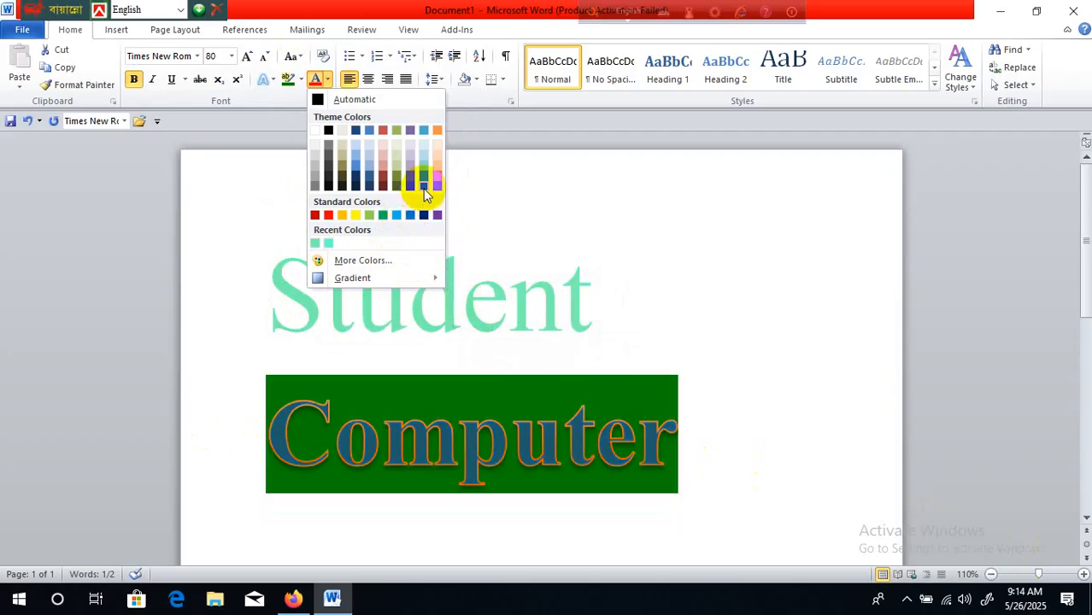
click(395, 214)
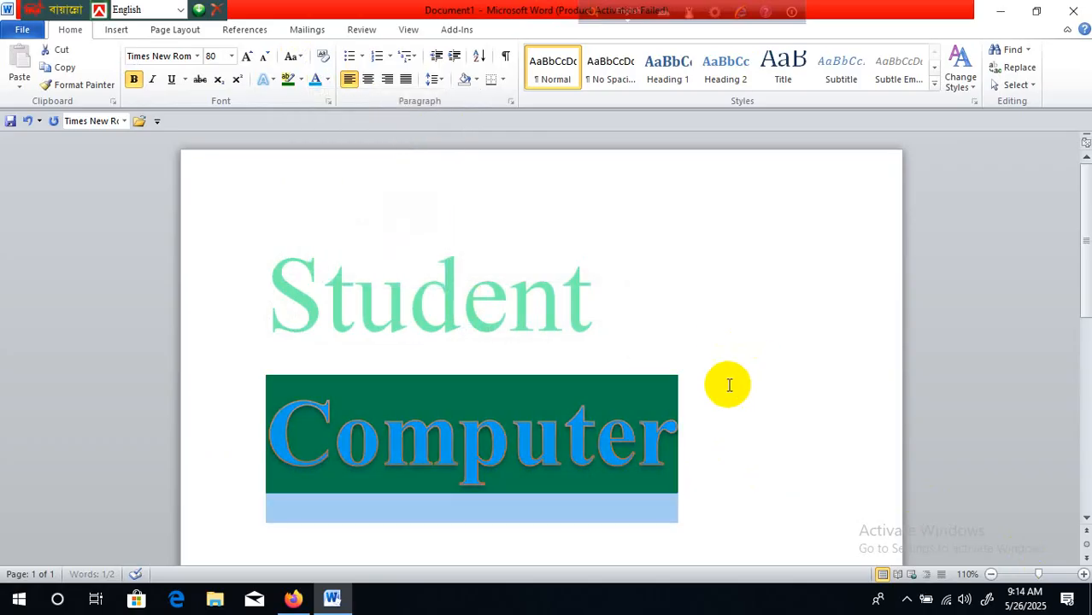
click(728, 383)
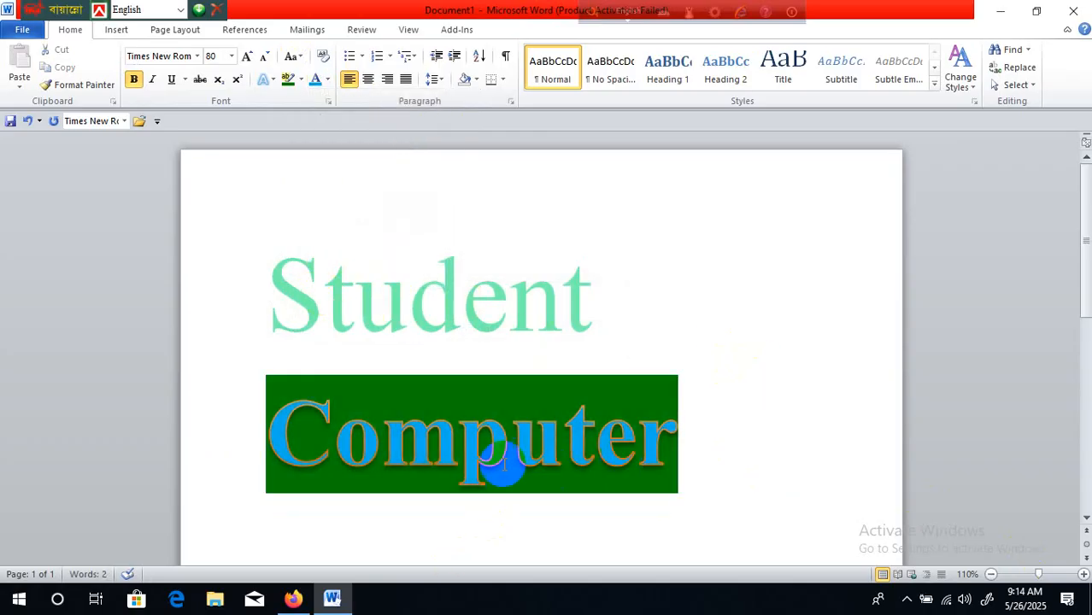
Add the arrowhead bullet from the Bullet Library to the "Student" line.
drag(620, 326, 109, 345)
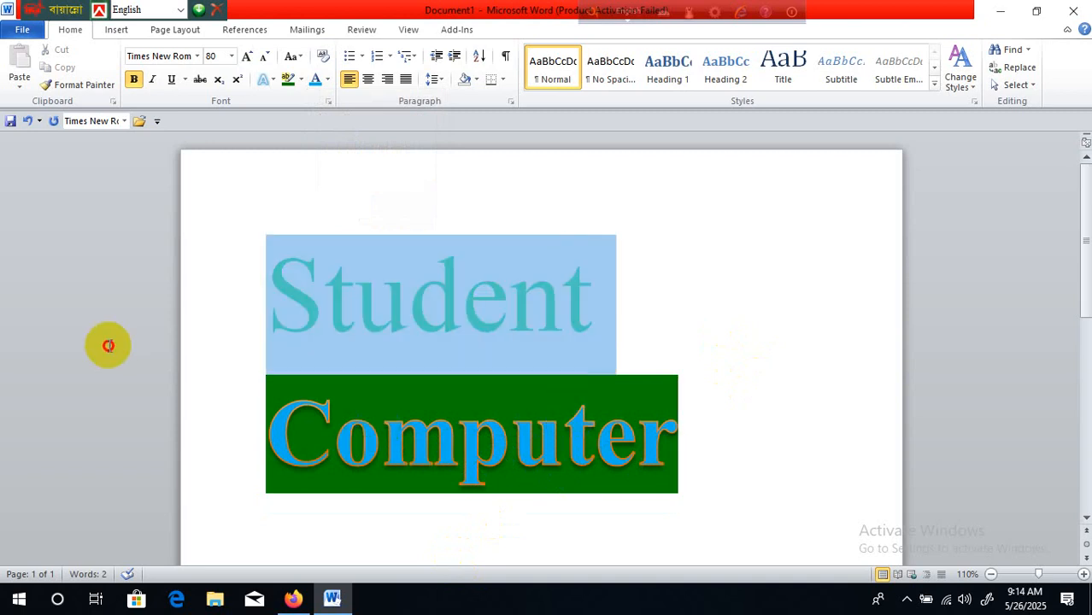
click(726, 365)
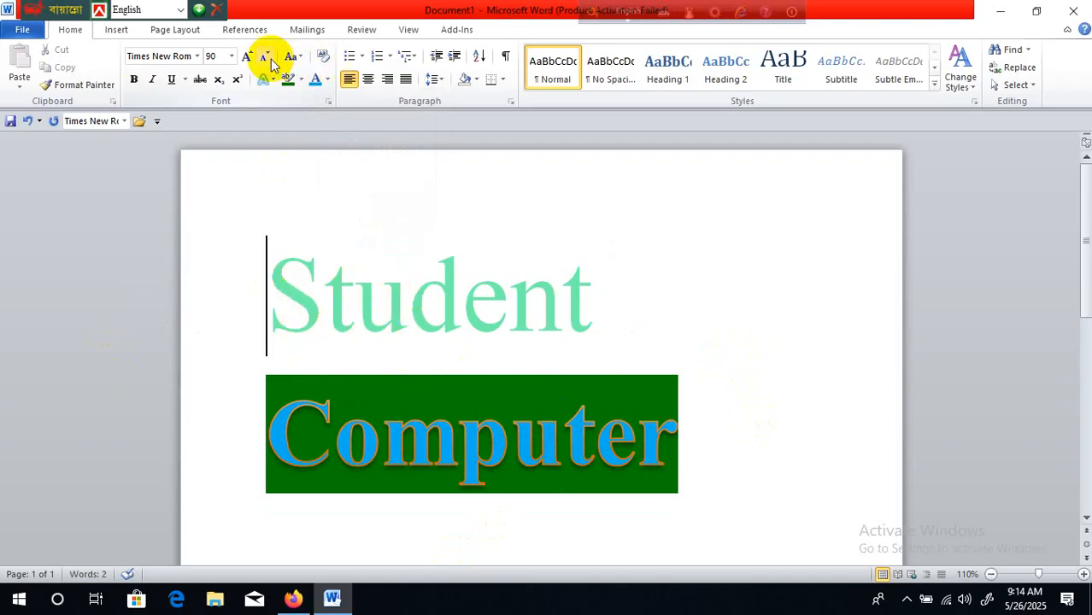
click(362, 56)
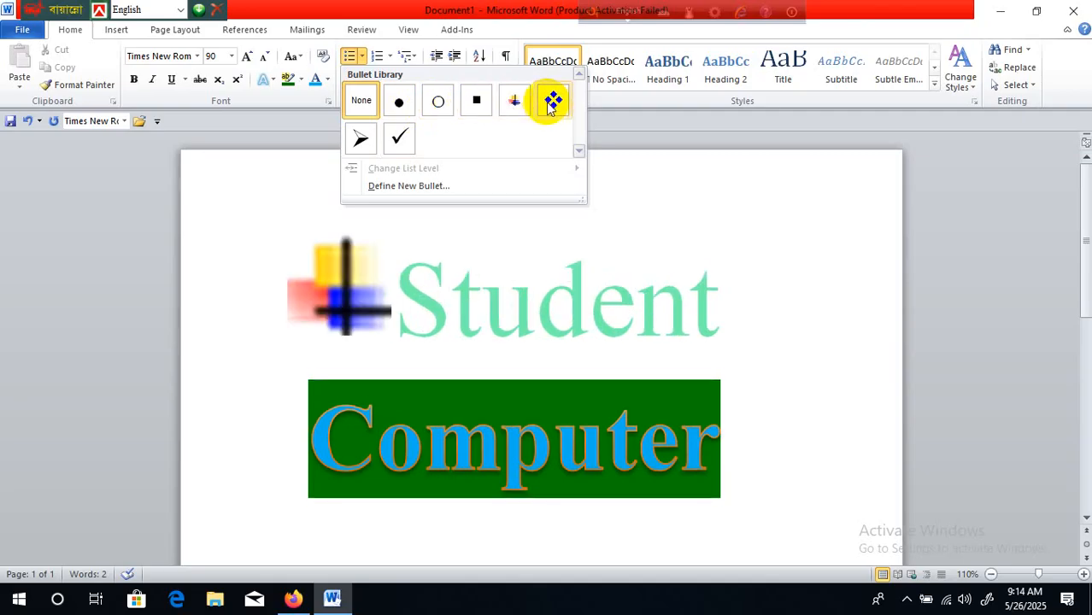
click(656, 178)
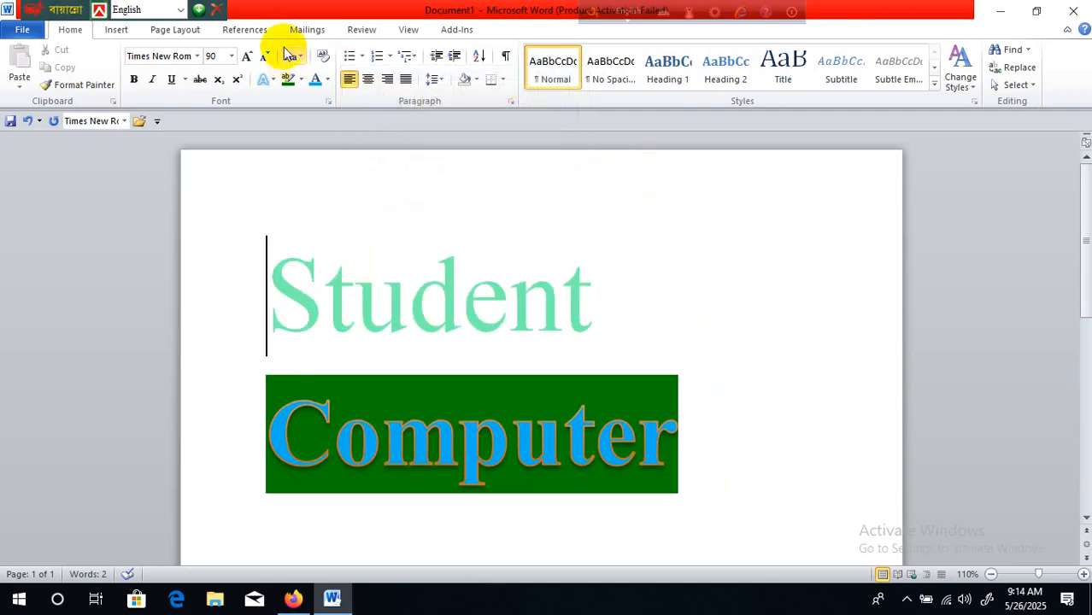
click(362, 56)
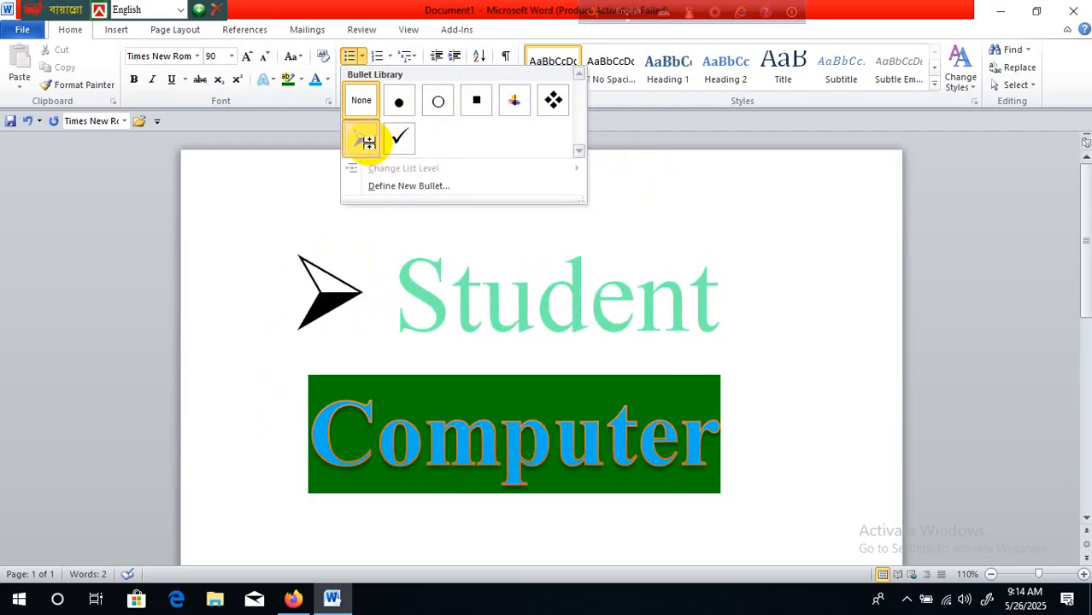
click(366, 141)
Look through the numbering and multilevel list libraries without applying any format.
click(390, 60)
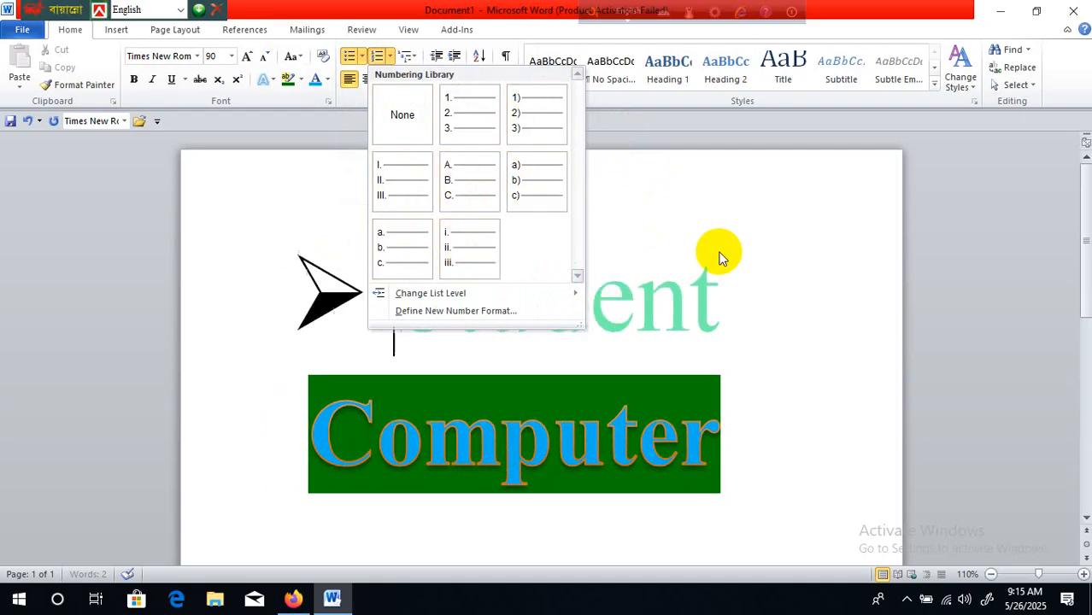
key(Escape)
click(409, 57)
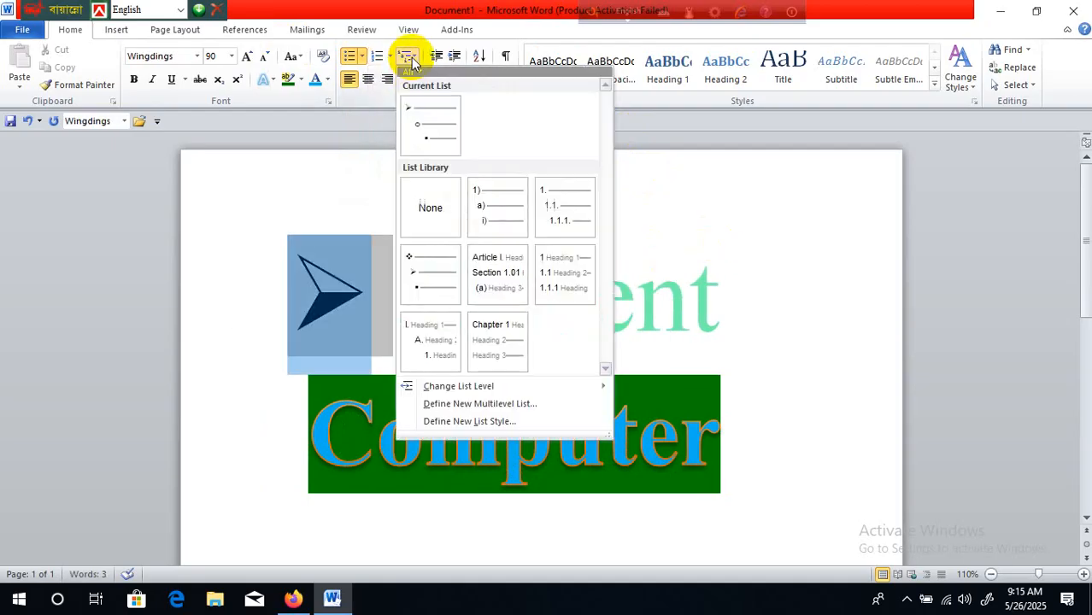
click(726, 232)
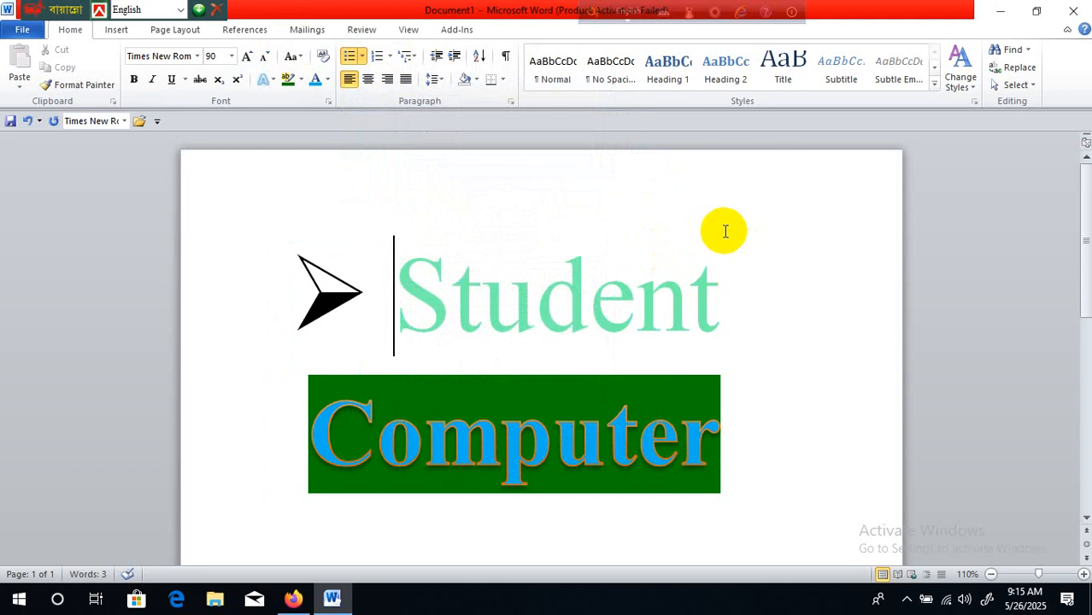
key(Right)
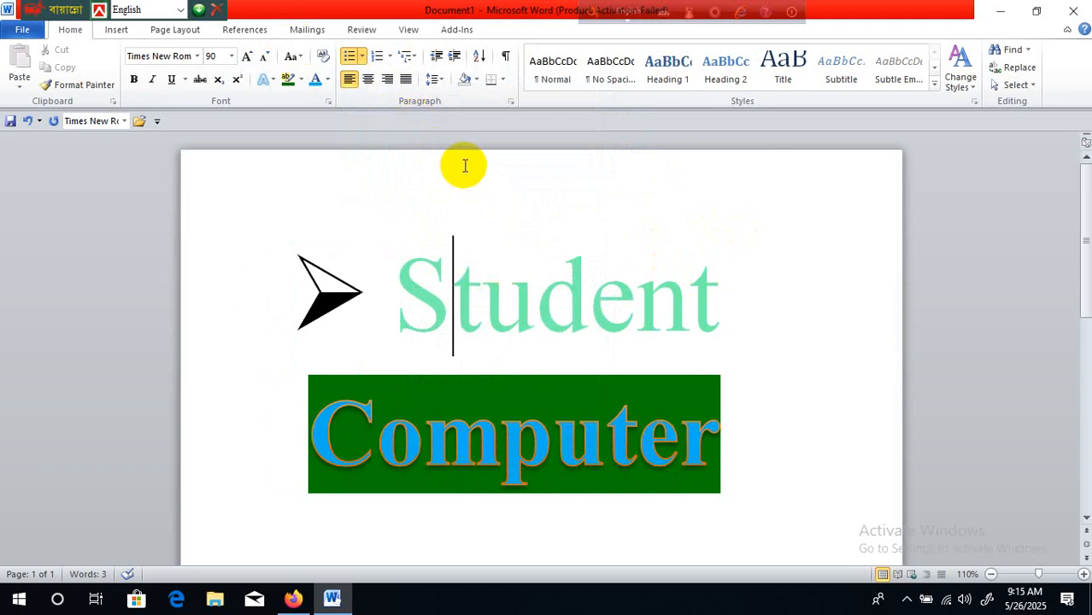
Set the line spacing of the "Student" and "Computer" paragraphs to 1.0 and remove the space after them.
click(437, 80)
click(782, 365)
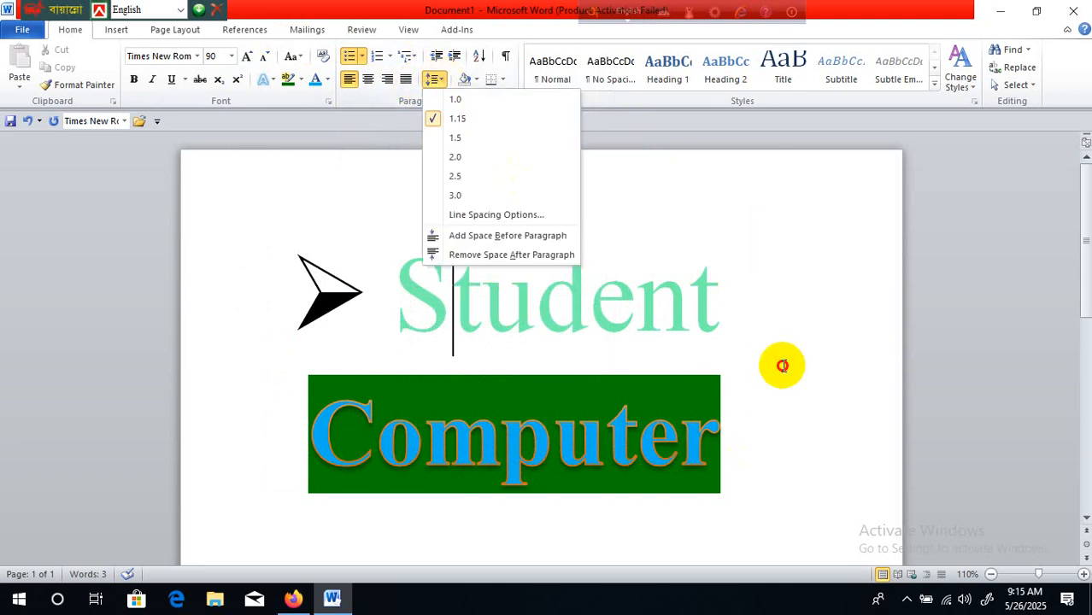
drag(406, 314, 744, 337)
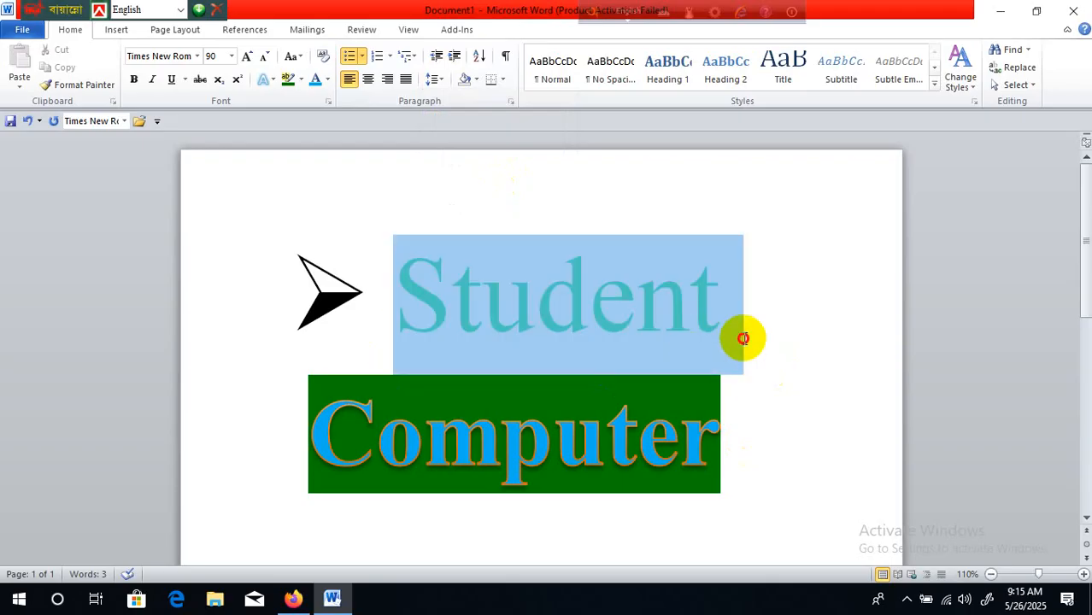
drag(317, 439, 561, 412)
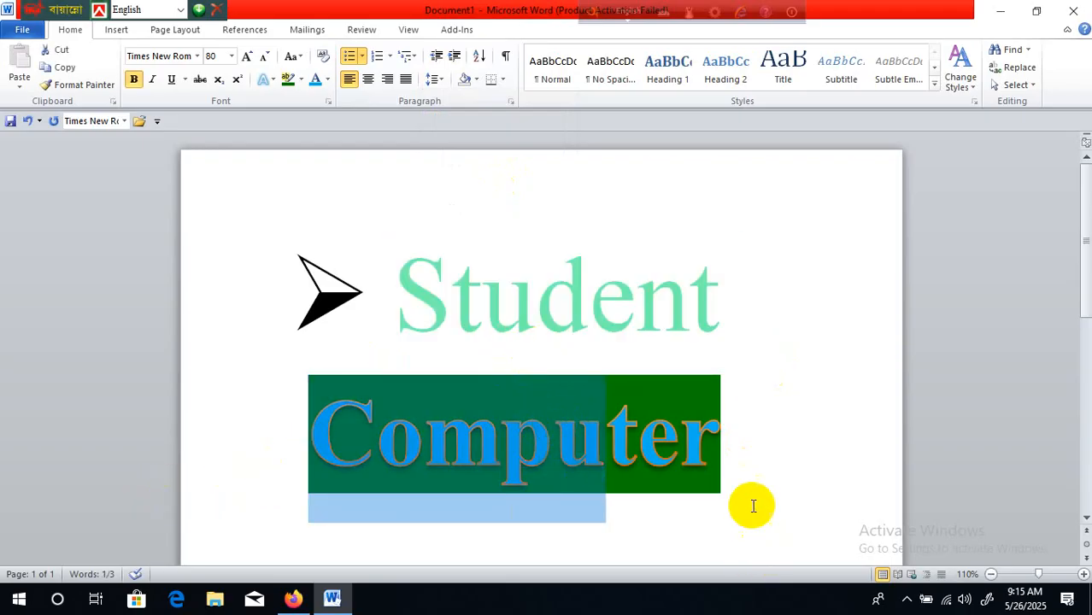
drag(752, 506, 361, 283)
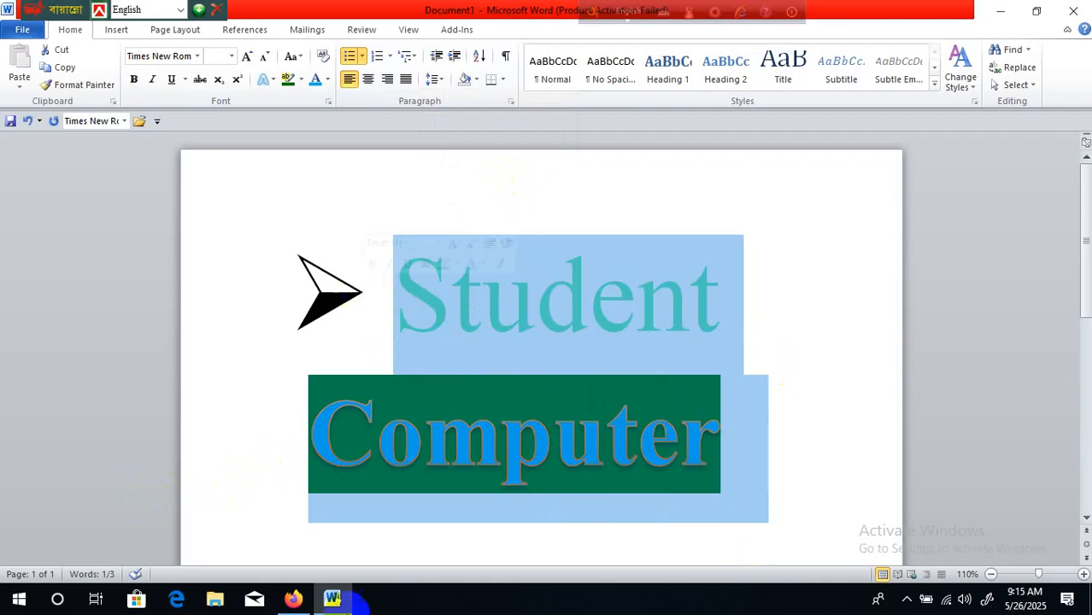
click(434, 79)
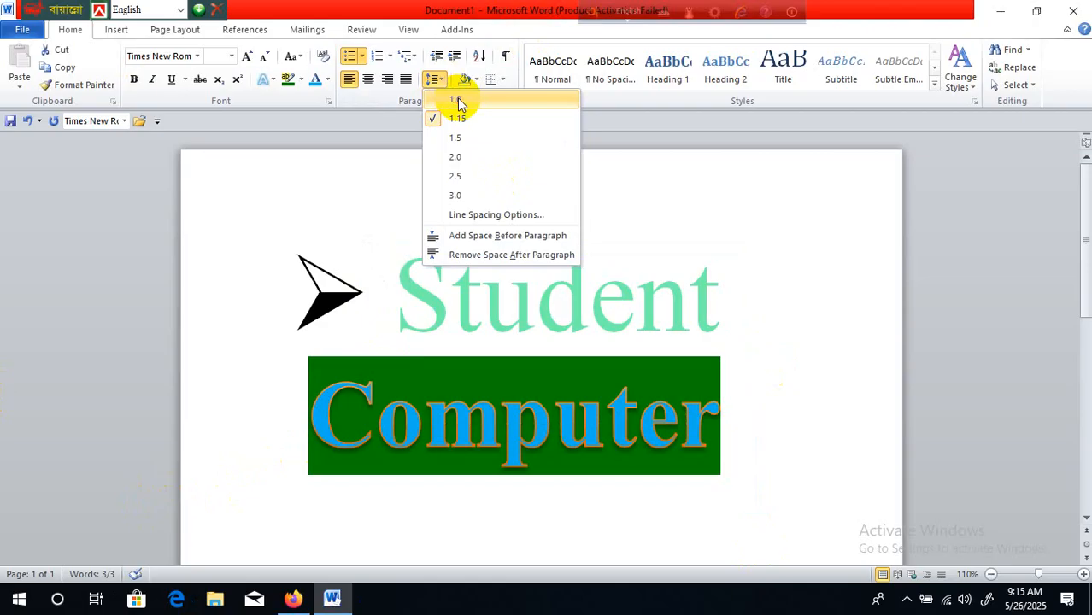
click(459, 101)
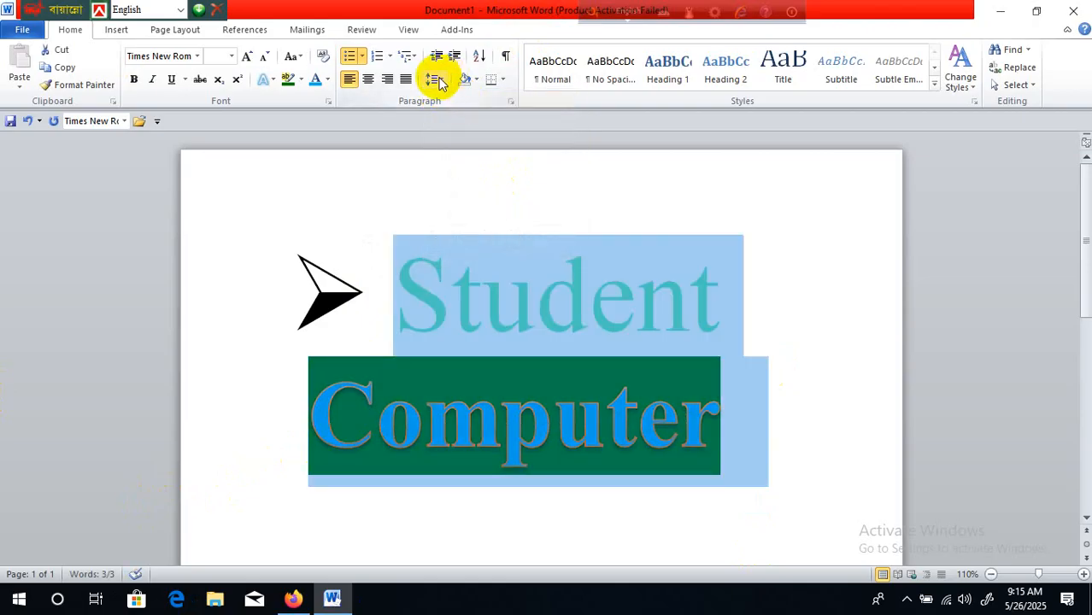
click(438, 80)
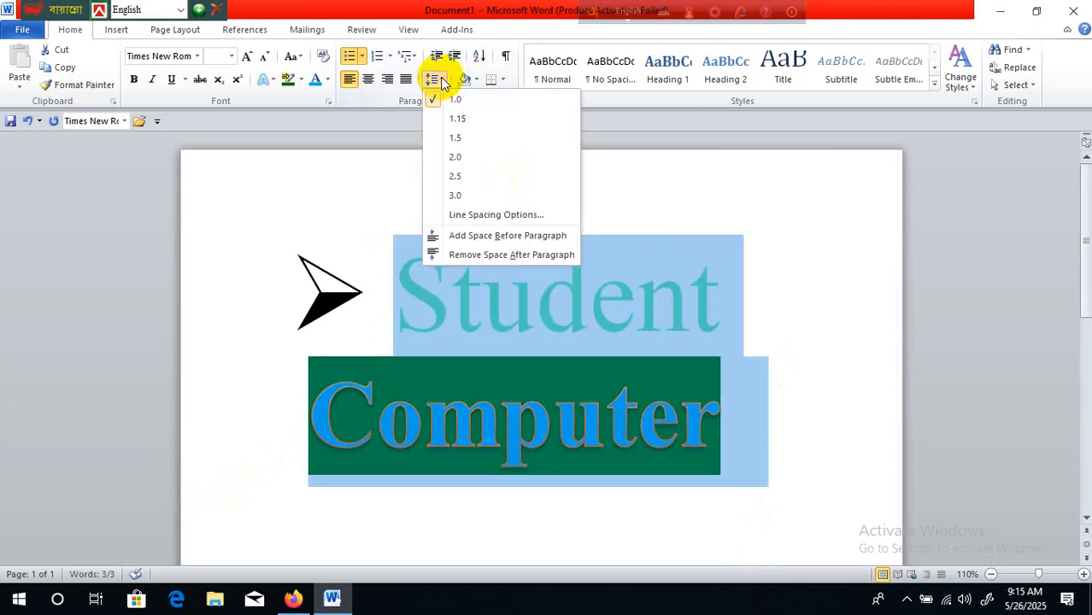
click(502, 256)
click(609, 342)
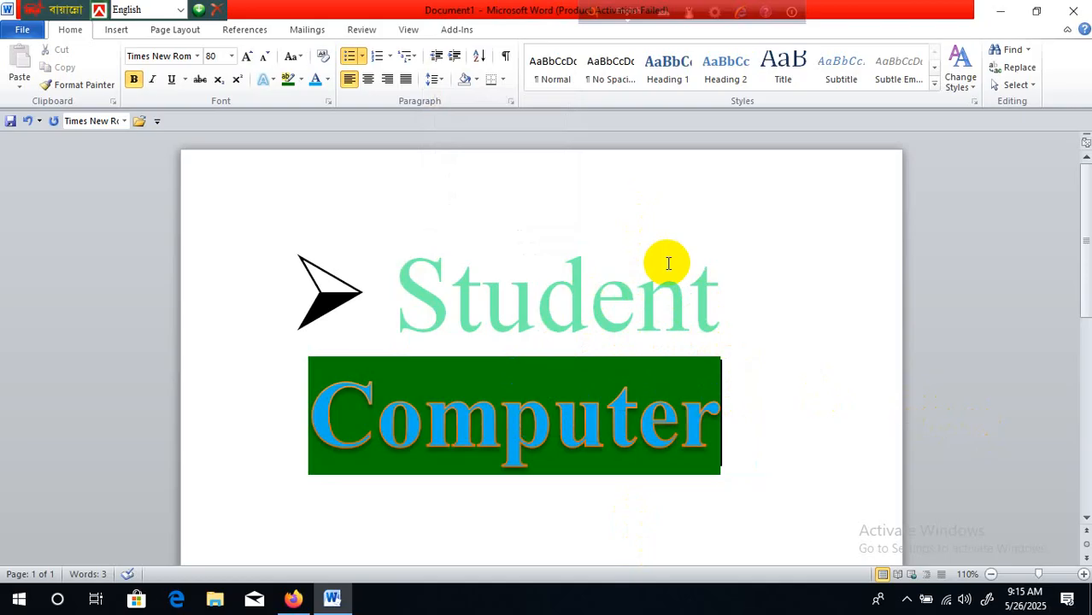
Shade the background of both the "Student" and "Computer" paragraphs in standard light blue.
drag(398, 292, 752, 474)
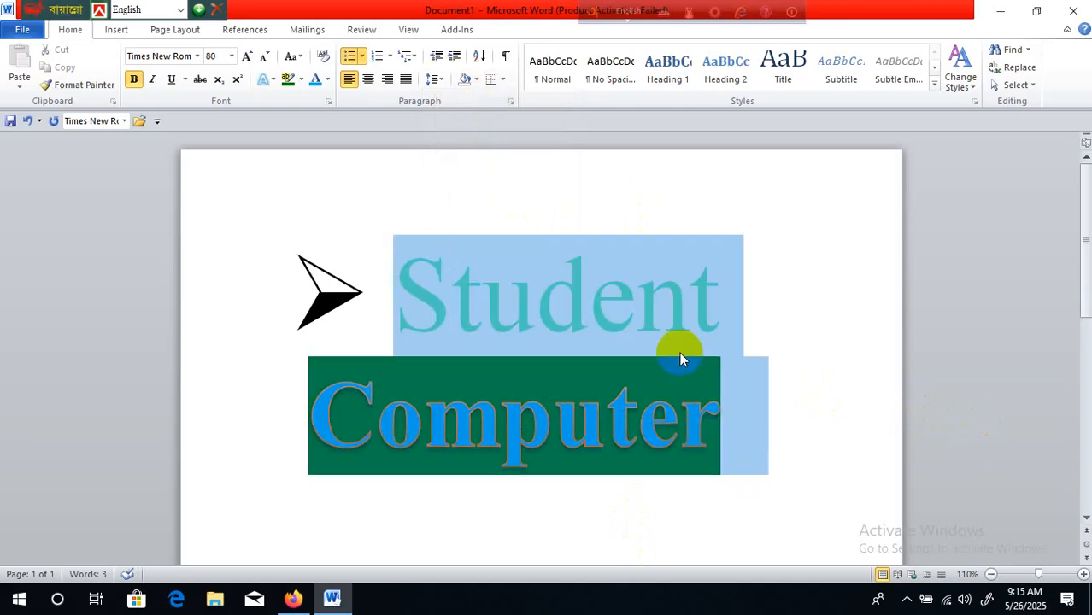
click(476, 81)
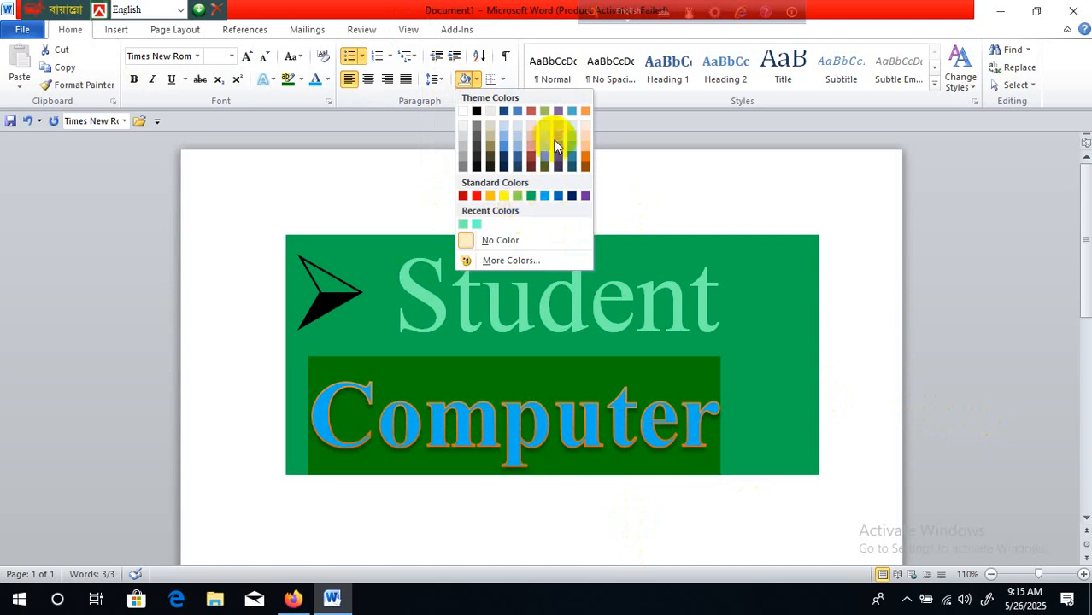
click(547, 197)
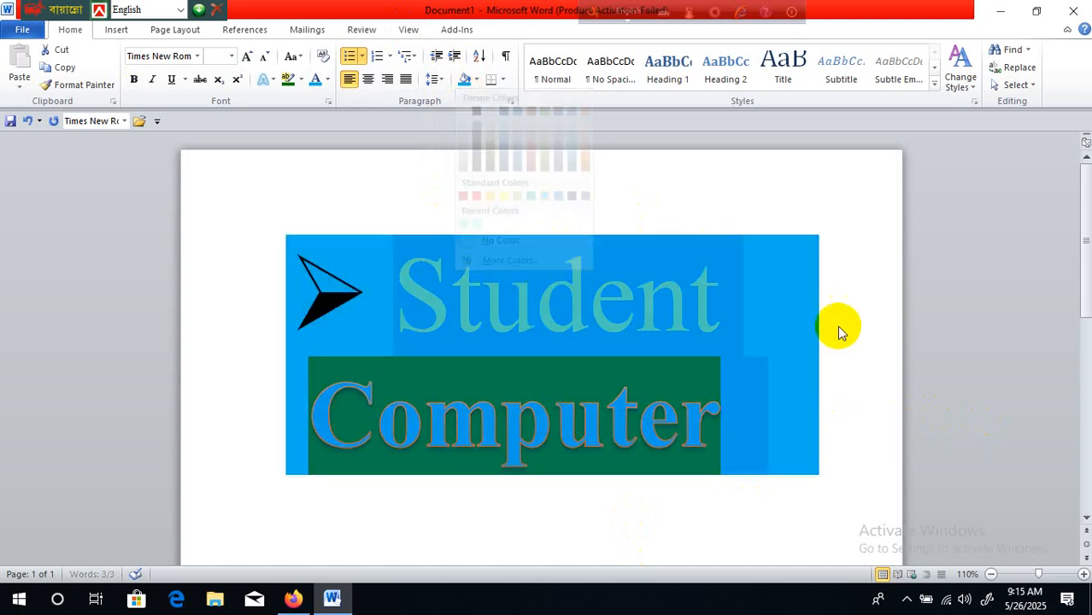
click(846, 321)
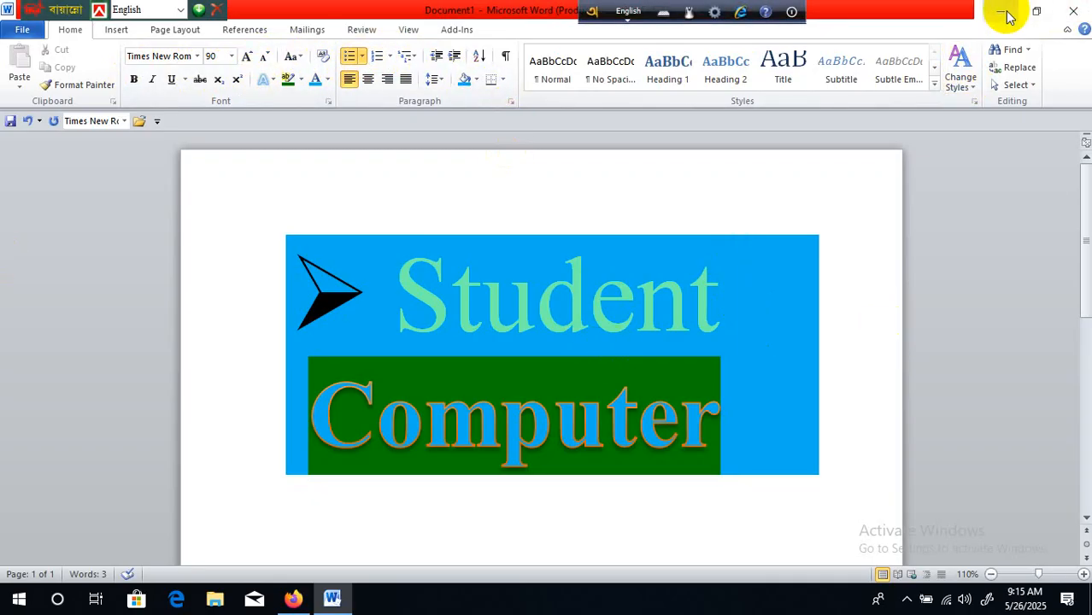
Minimize the Word window to show the Windows desktop and refresh the desktop three times.
click(129, 33)
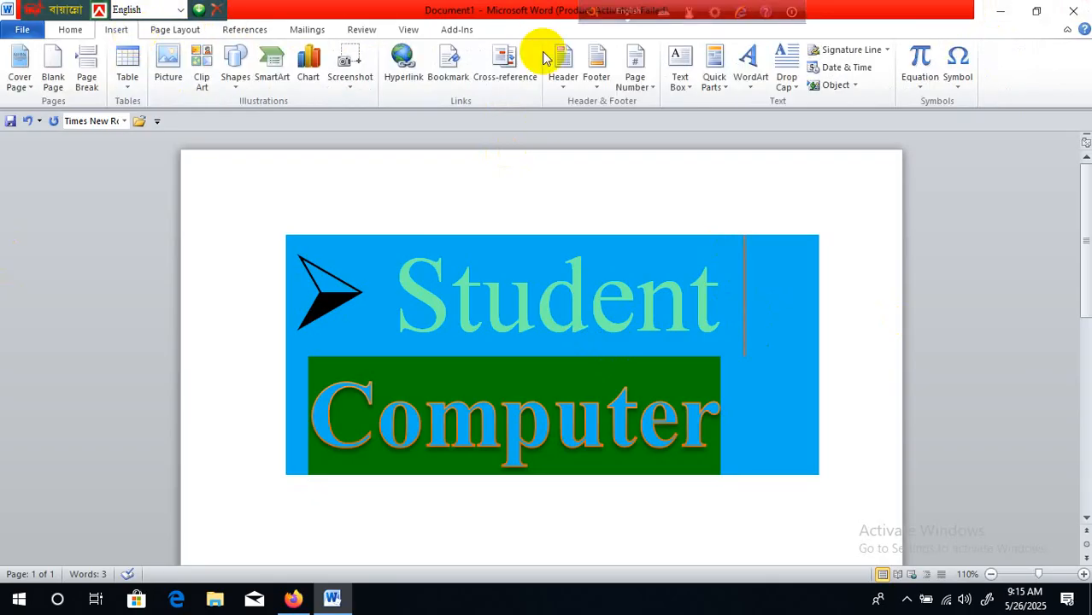
click(1003, 19)
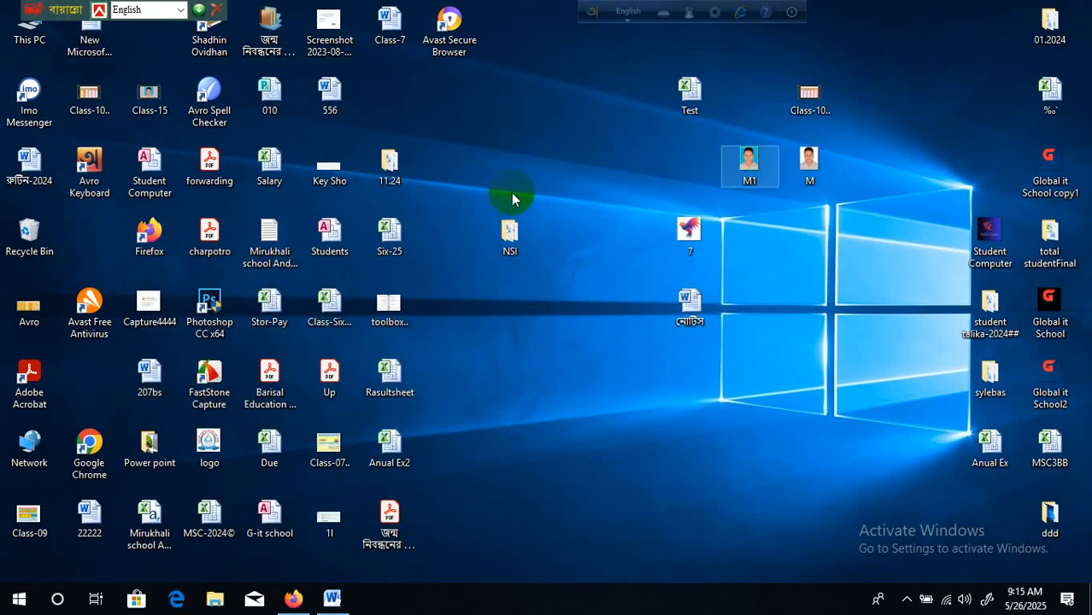
right_click(534, 134)
click(547, 173)
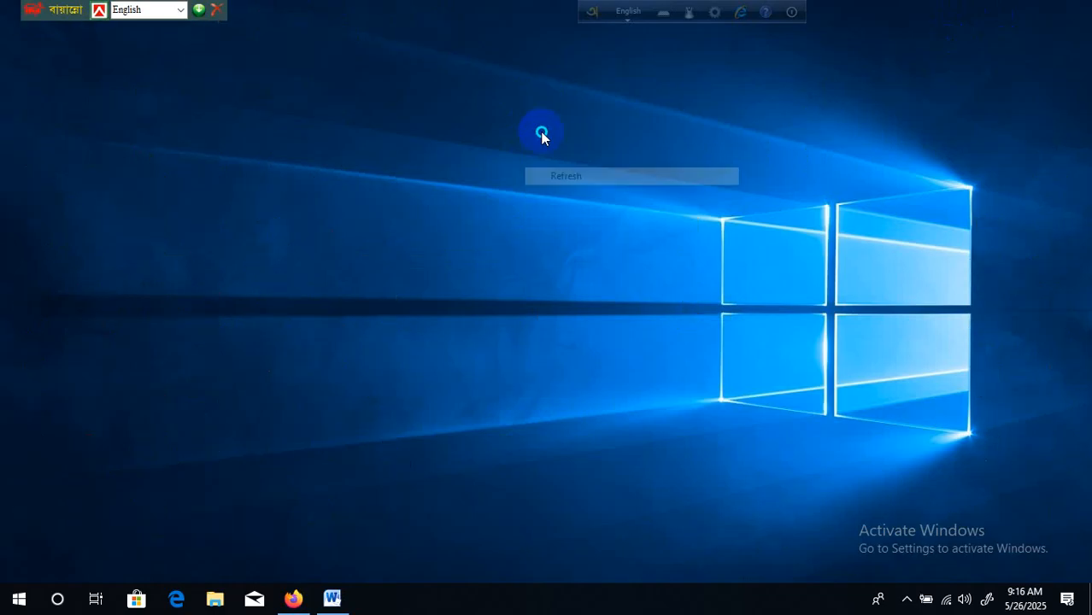
right_click(541, 99)
click(559, 148)
right_click(552, 120)
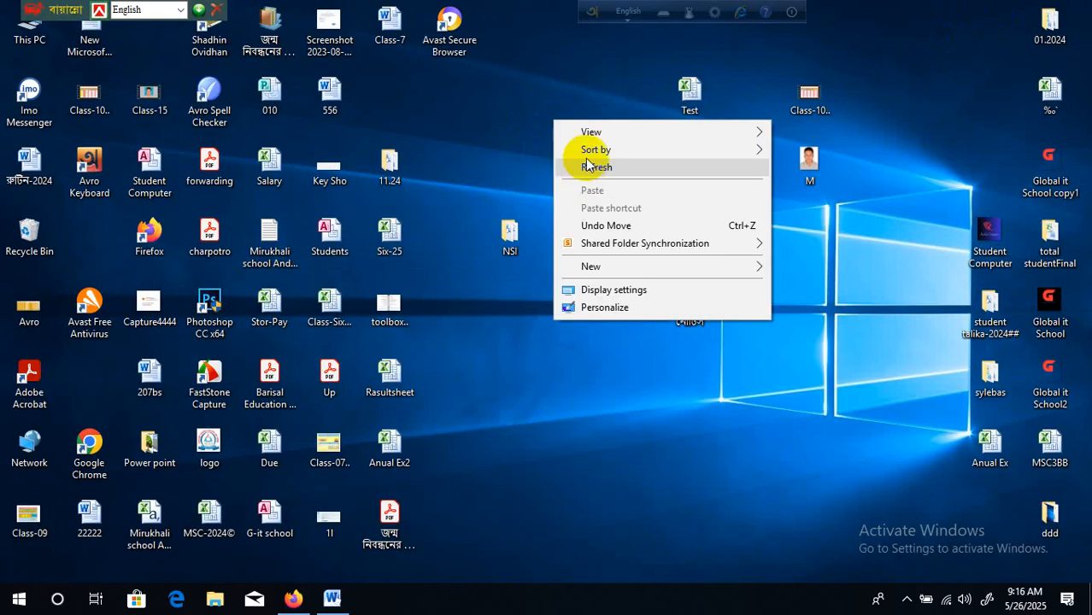
click(585, 163)
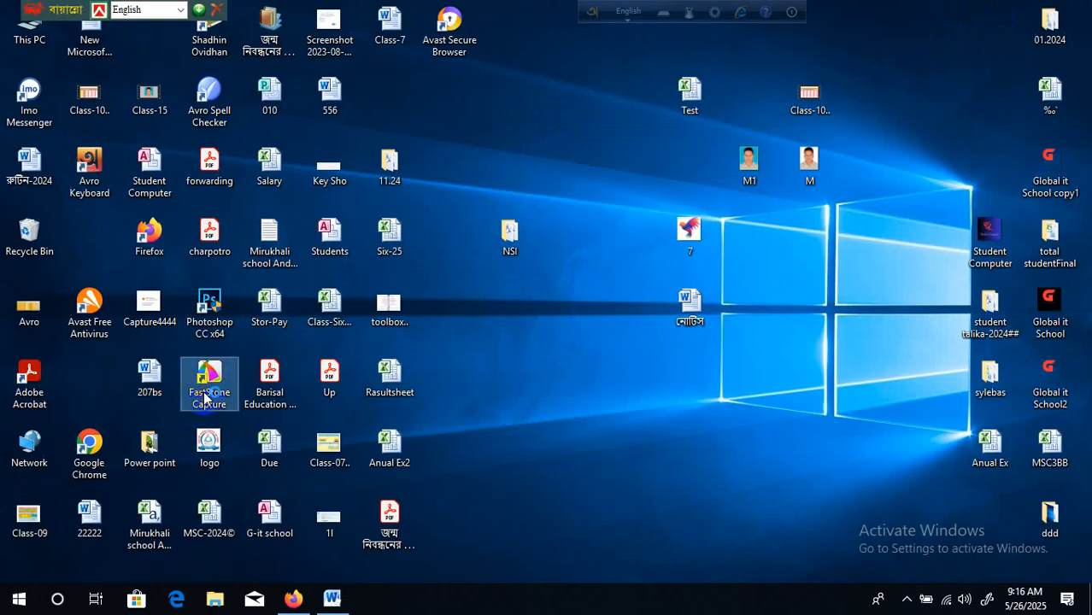